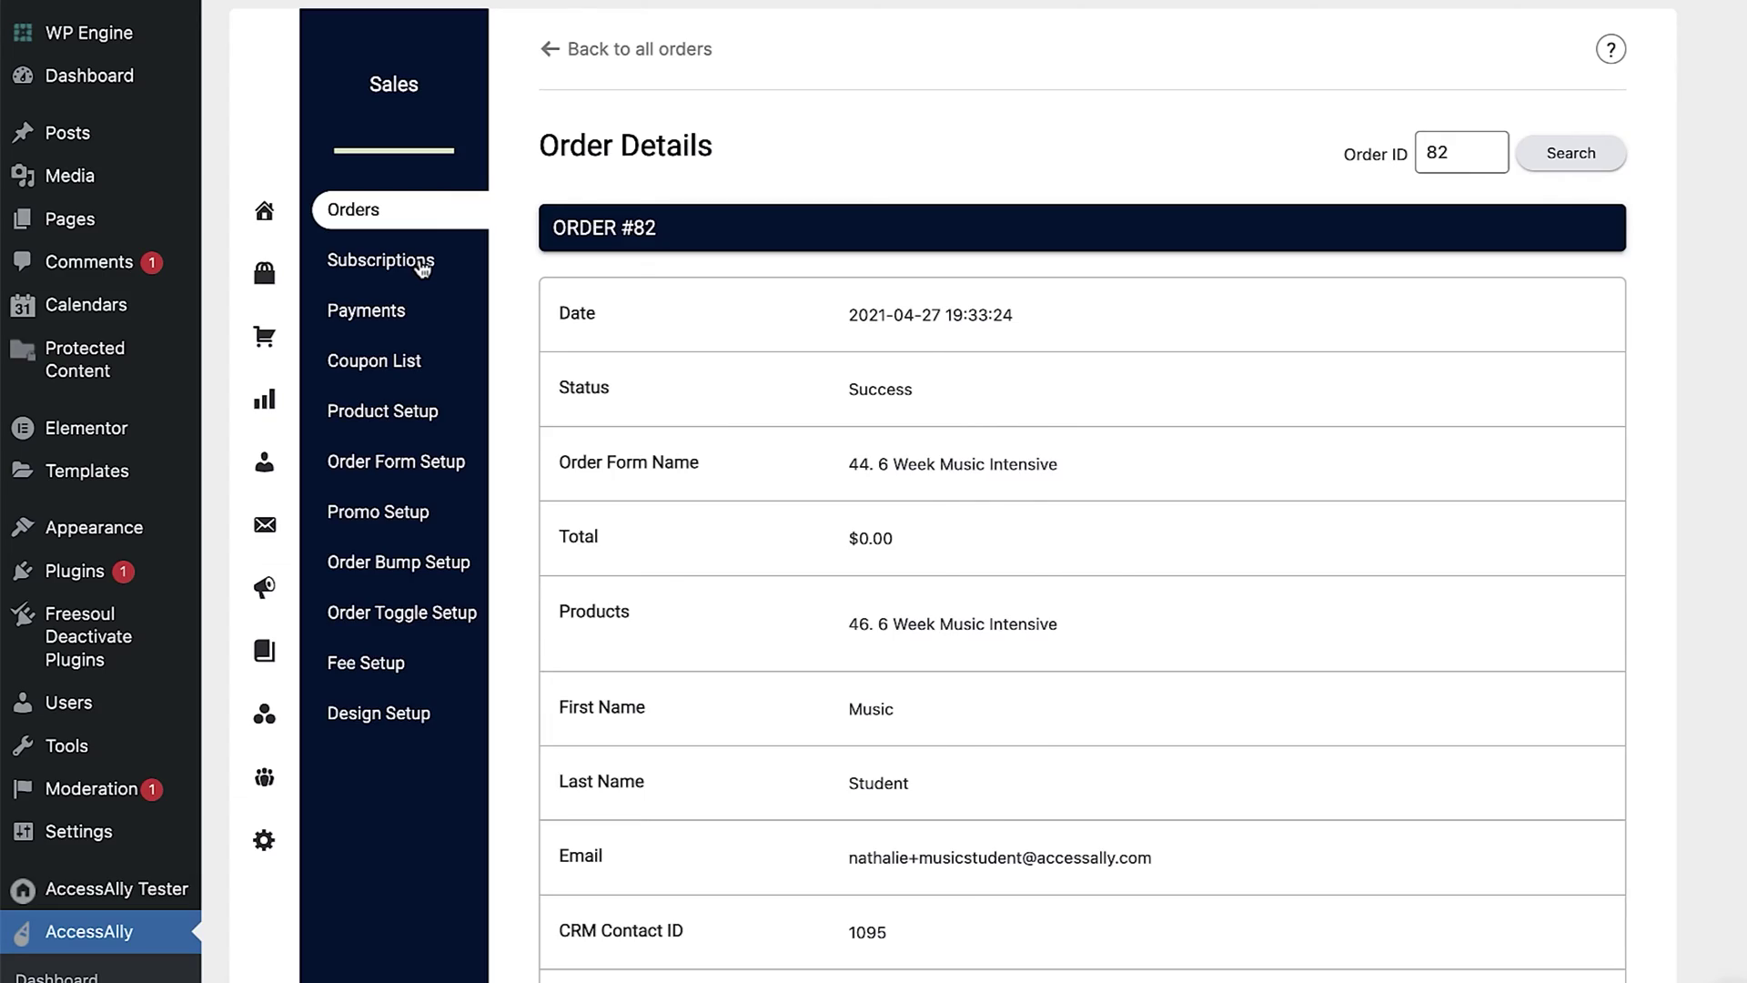
Step: Open Sales > Subscriptions and scroll through the start dates, prices, products and statuses
left_click(421, 264)
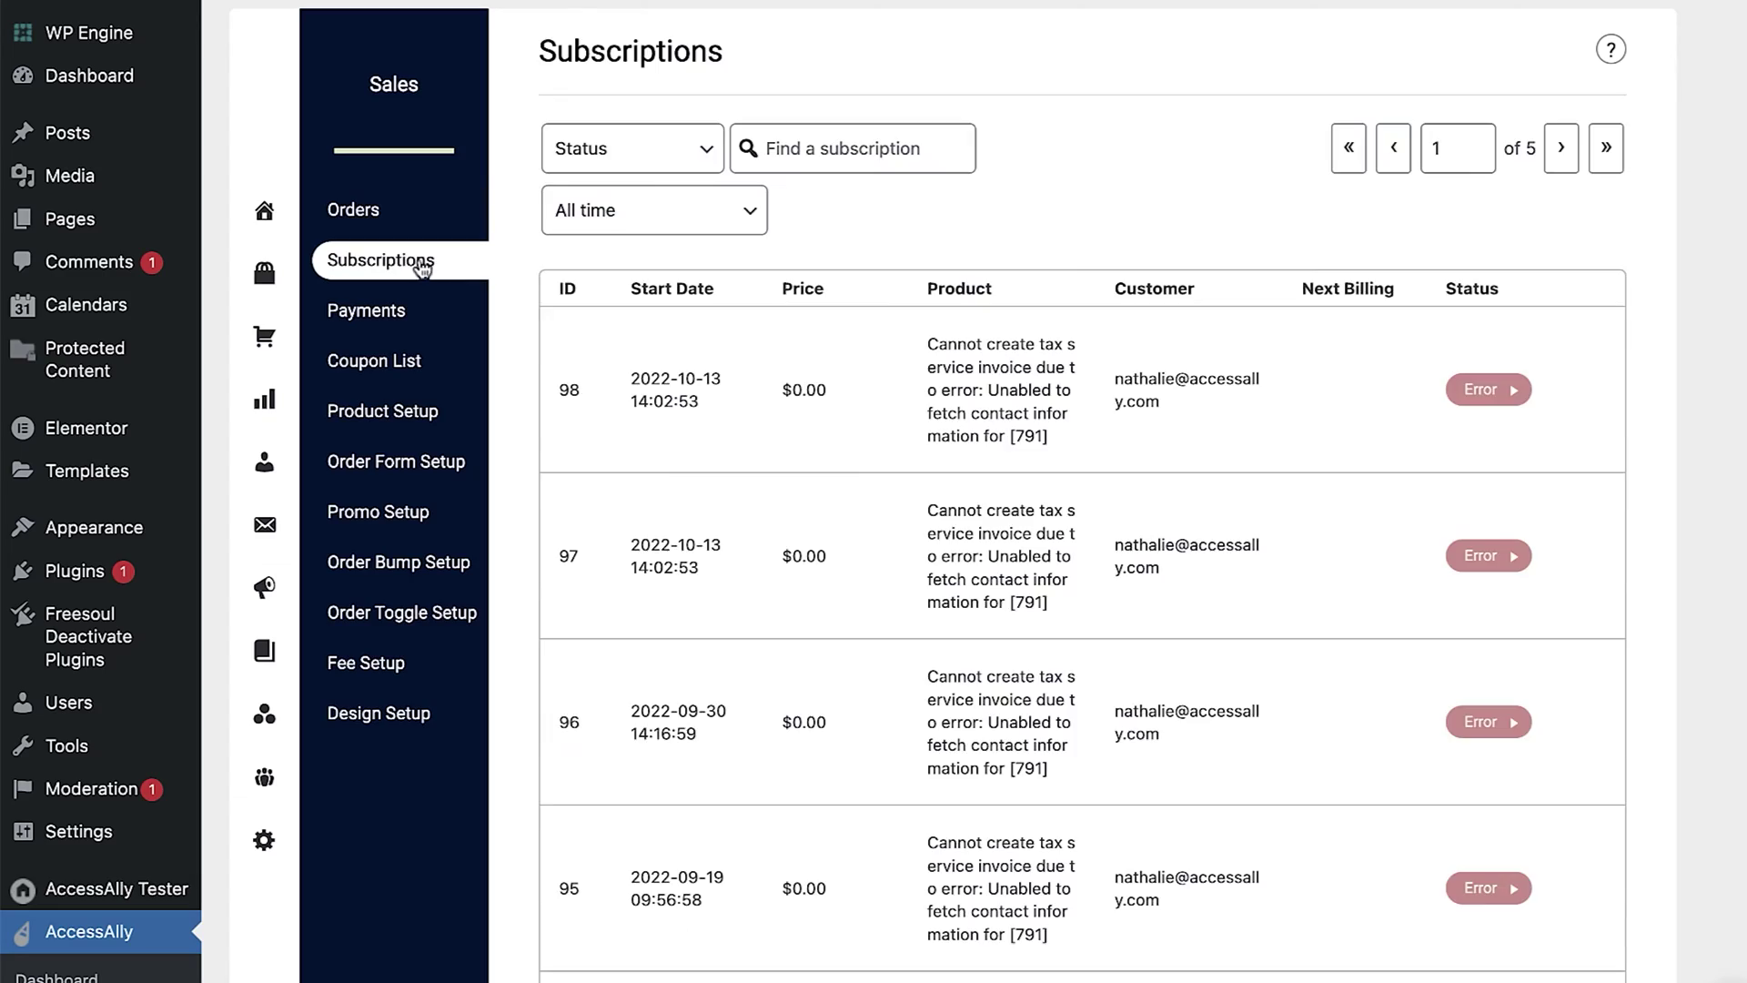
scroll(1239, 177, "down", 8)
scroll(1239, 172, "down", 20)
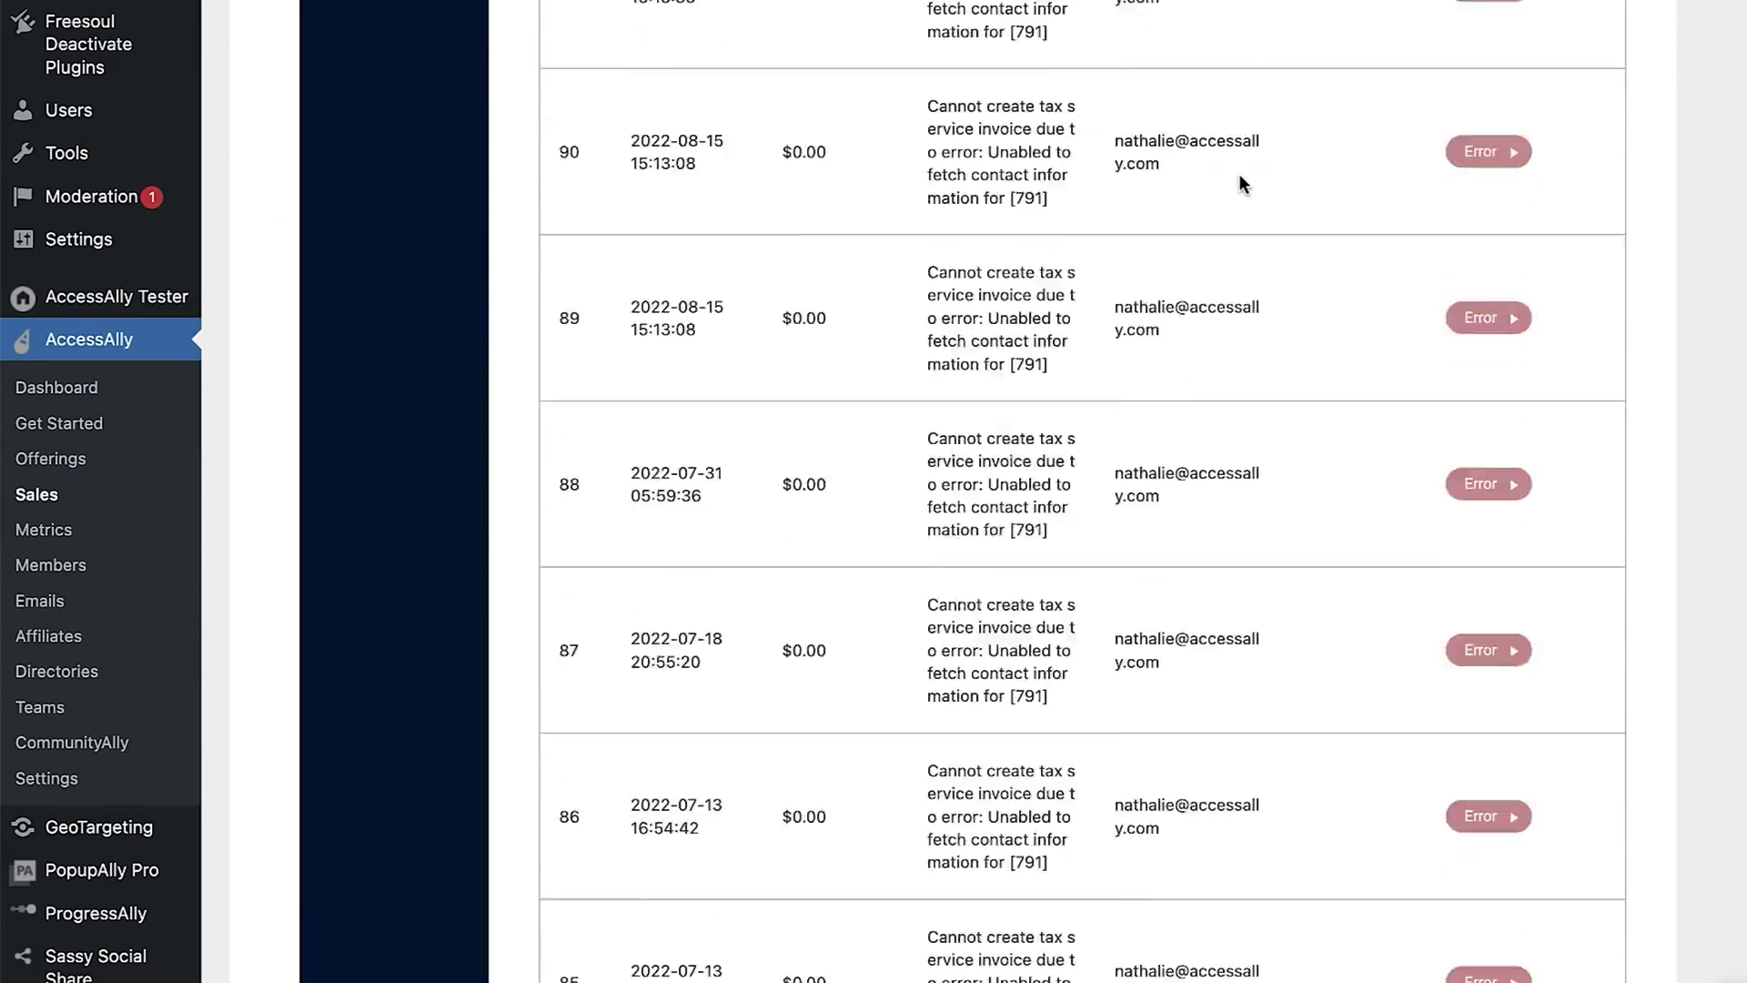
scroll(1239, 175, "up", 4)
scroll(1239, 178, "up", 20)
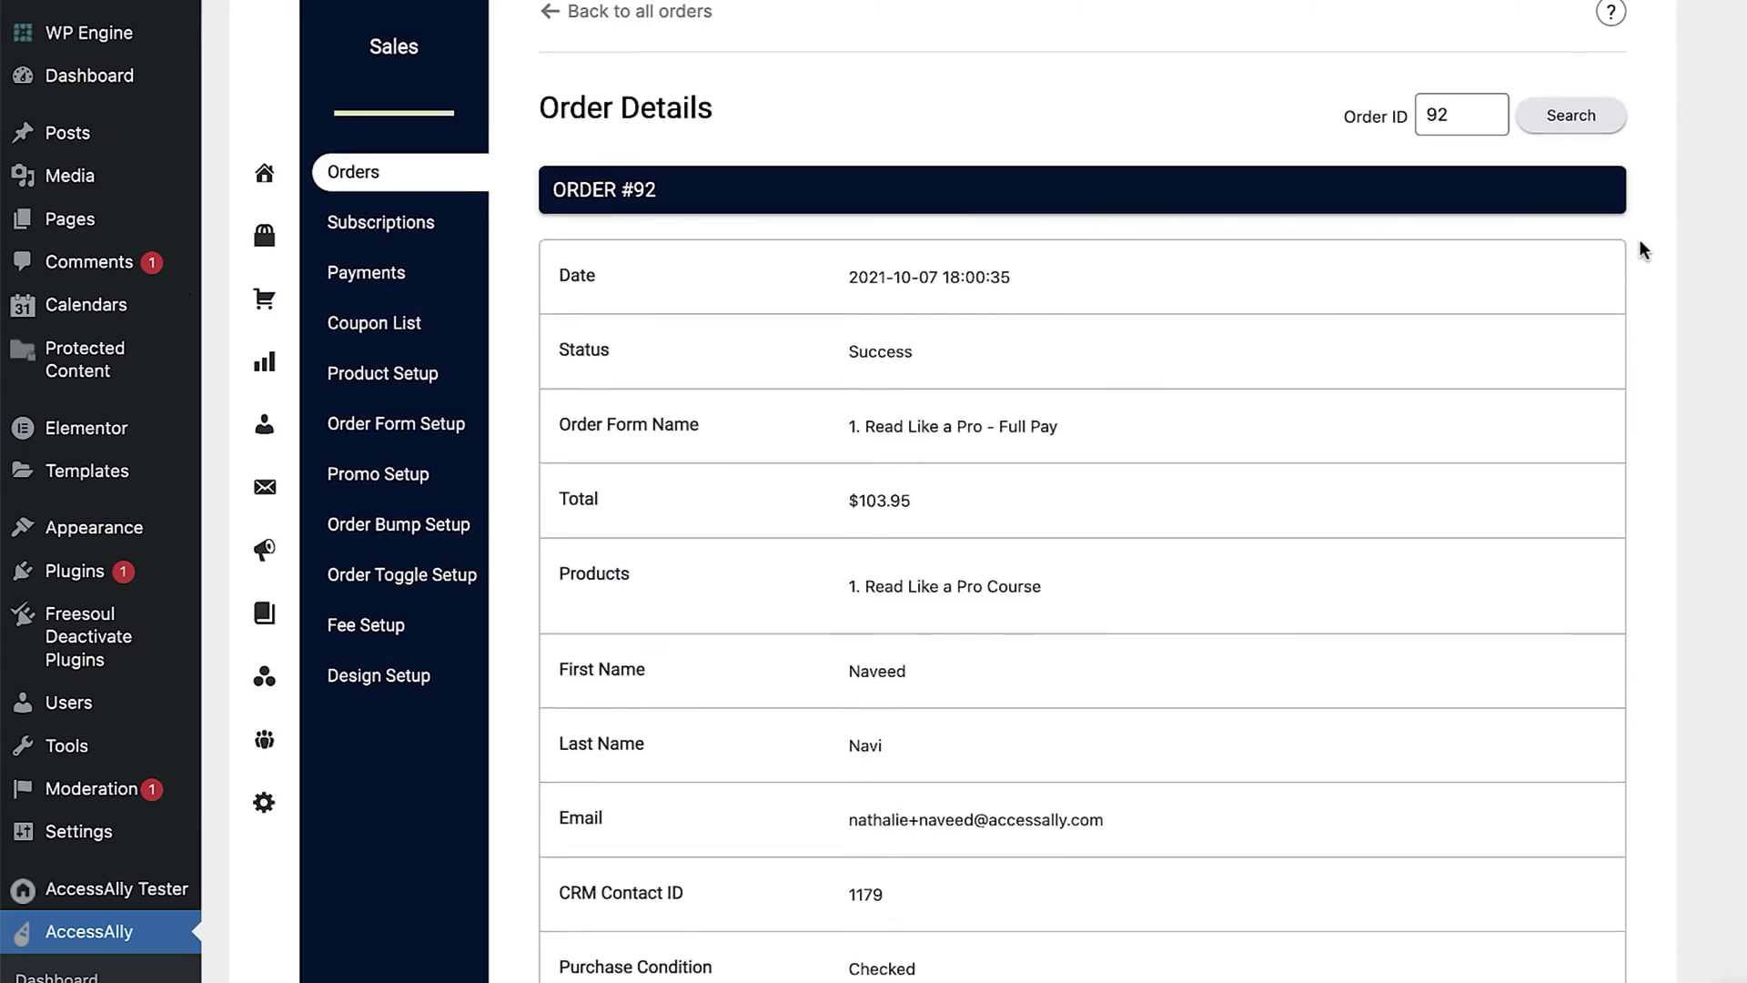
Step: Review order #92's payment and affiliate details, then go back to the orders list
scroll(1639, 238, "down", 8)
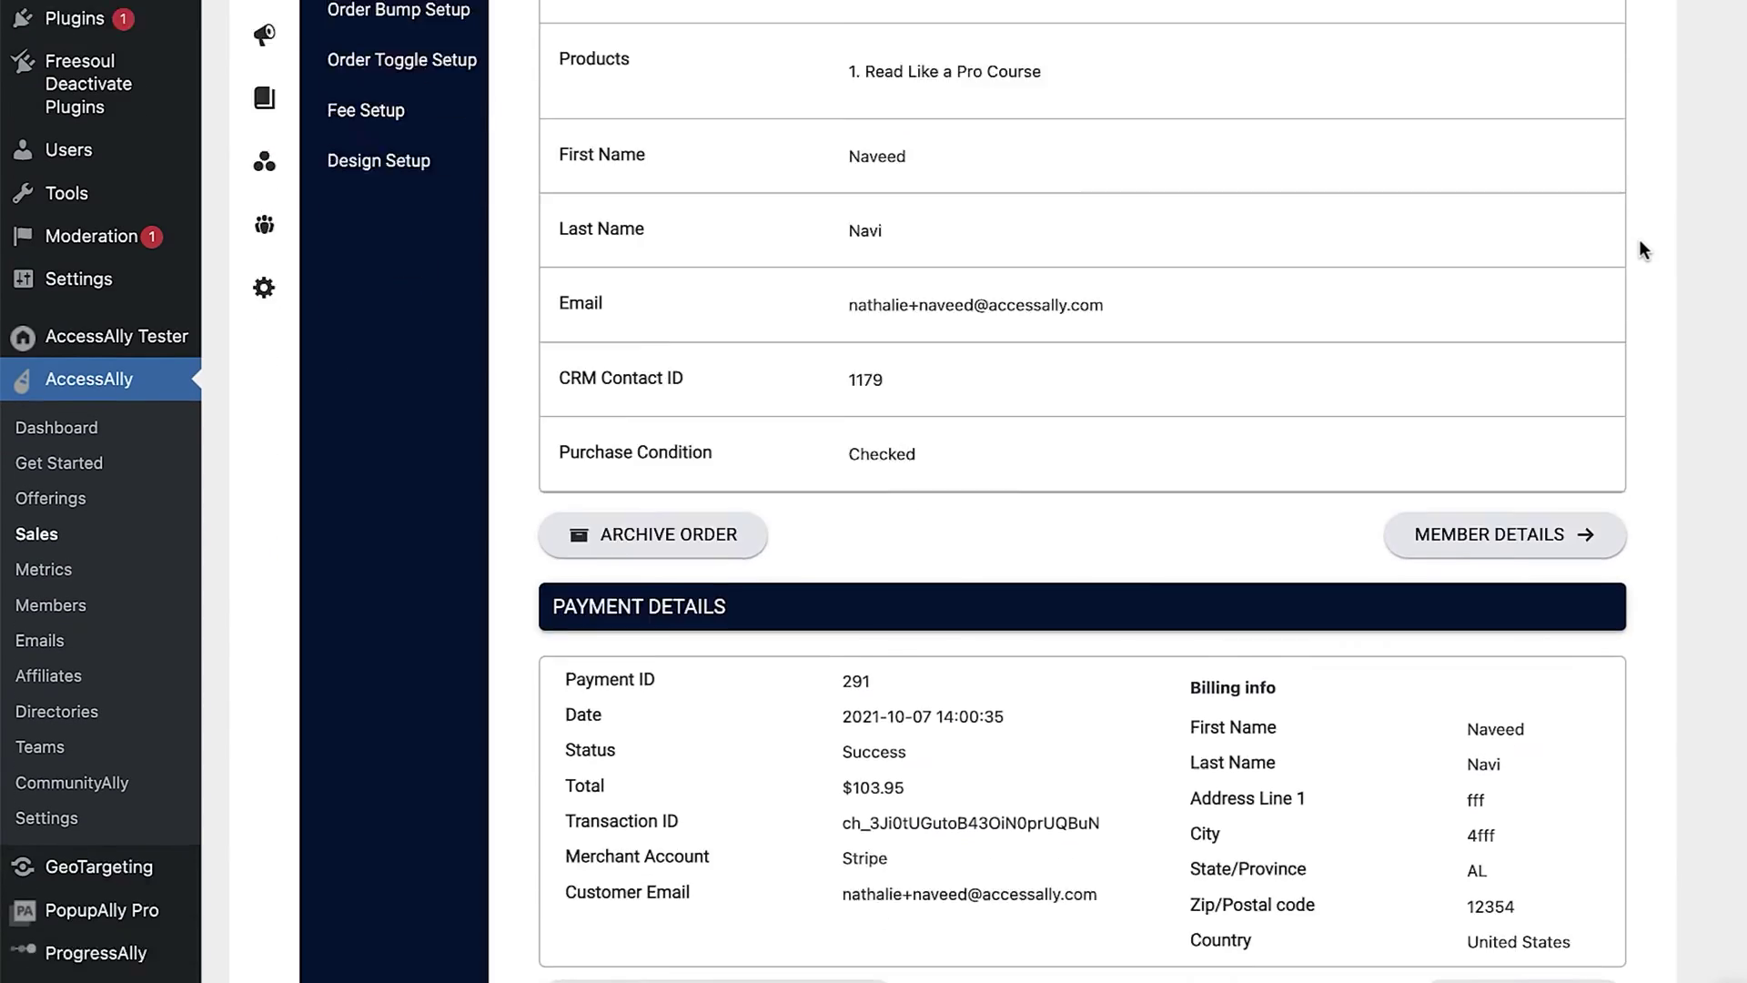
scroll(1639, 239, "down", 4)
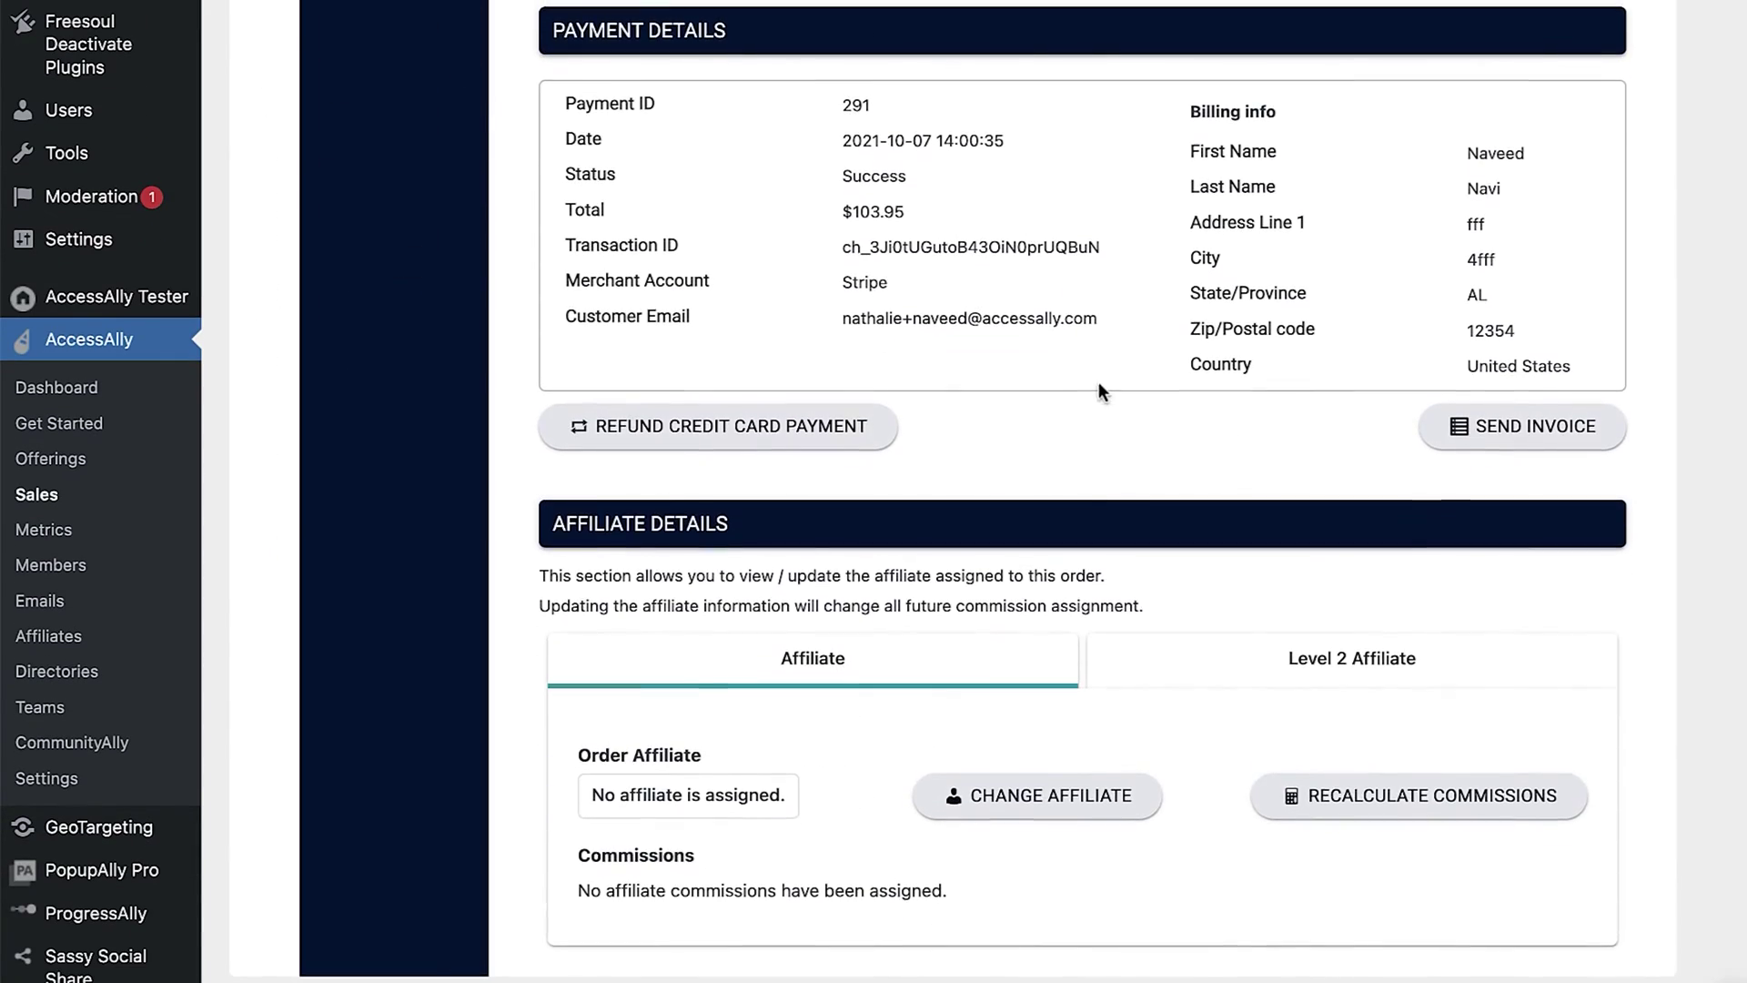
key("alt+Left")
Step: Scroll down the orders list and open the free 6 Week Music Intensive order's details
scroll(1390, 328, "down", 7)
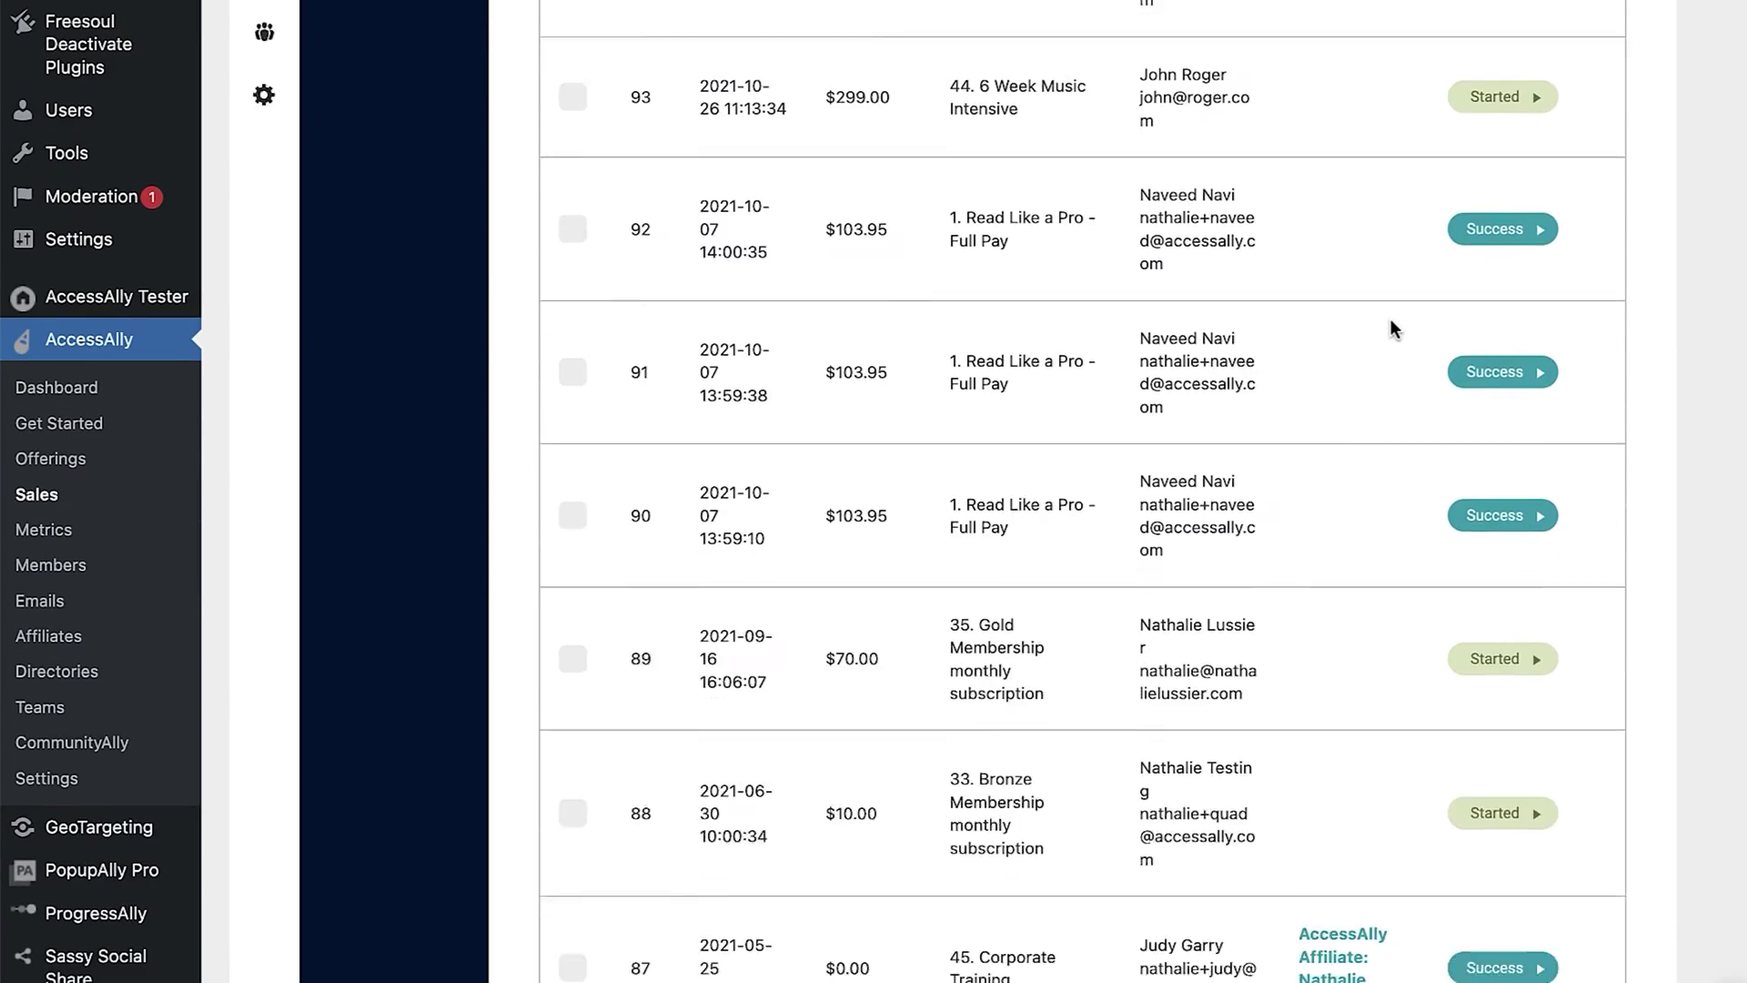
scroll(1390, 318, "down", 4)
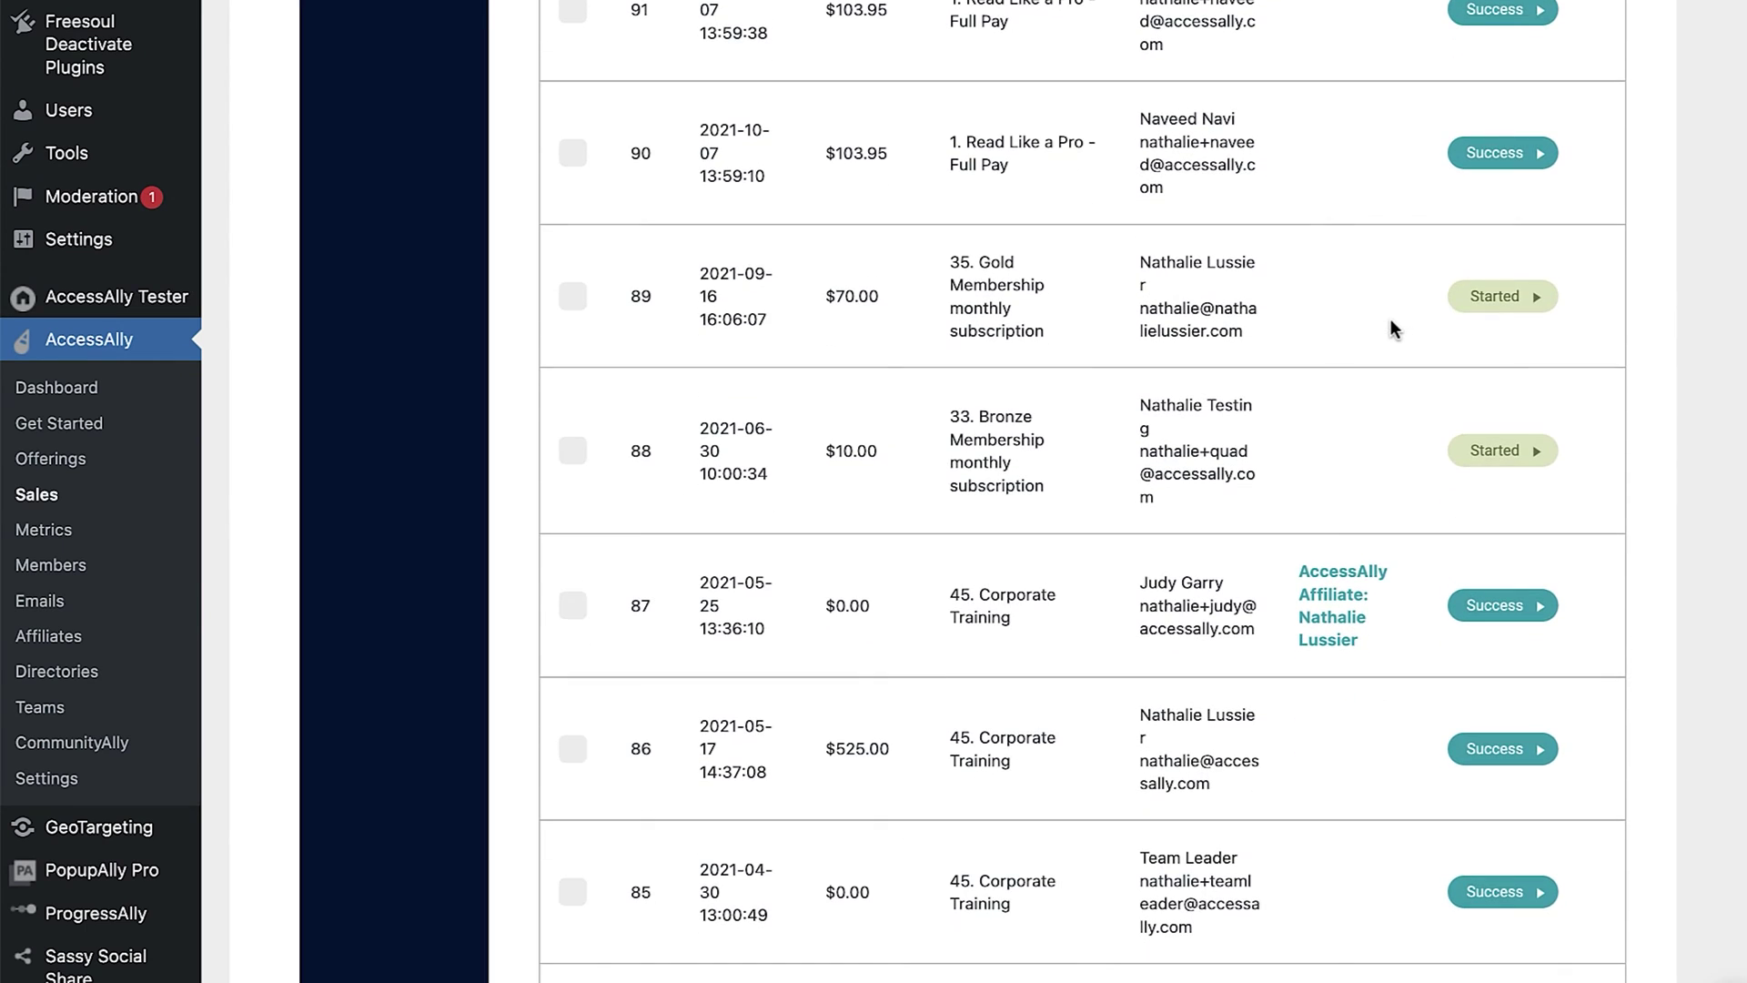
scroll(1630, 306, "down", 5)
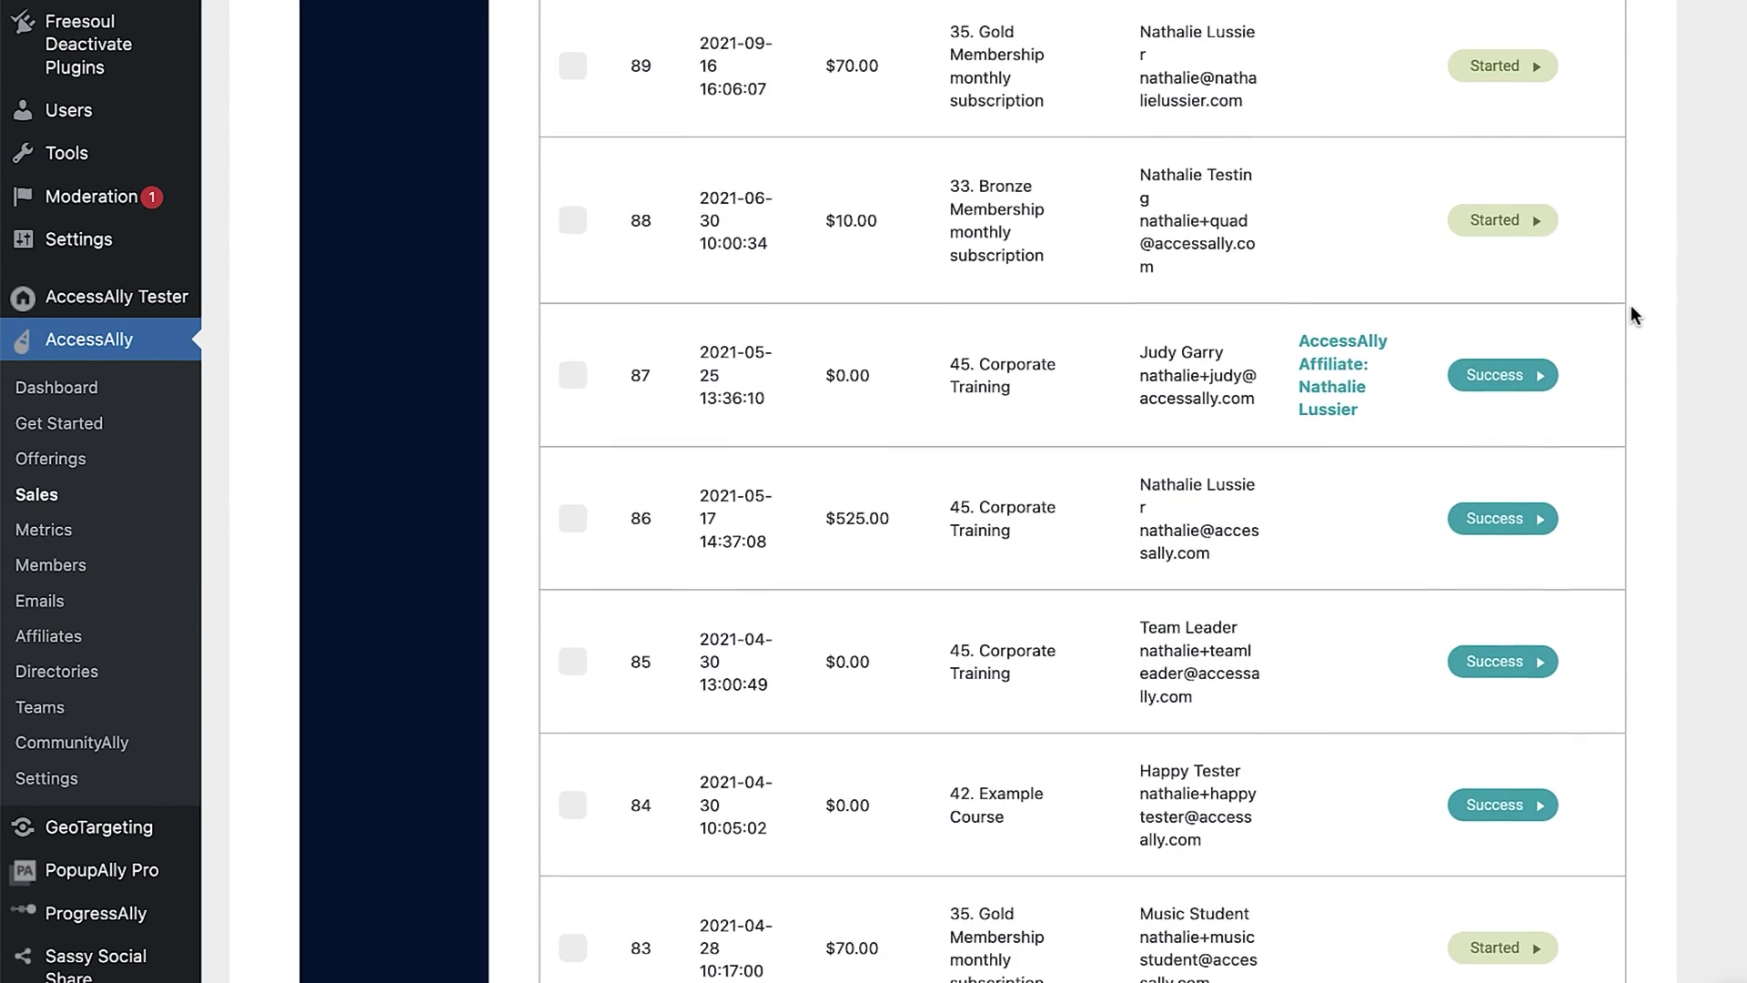
scroll(1630, 308, "down", 3)
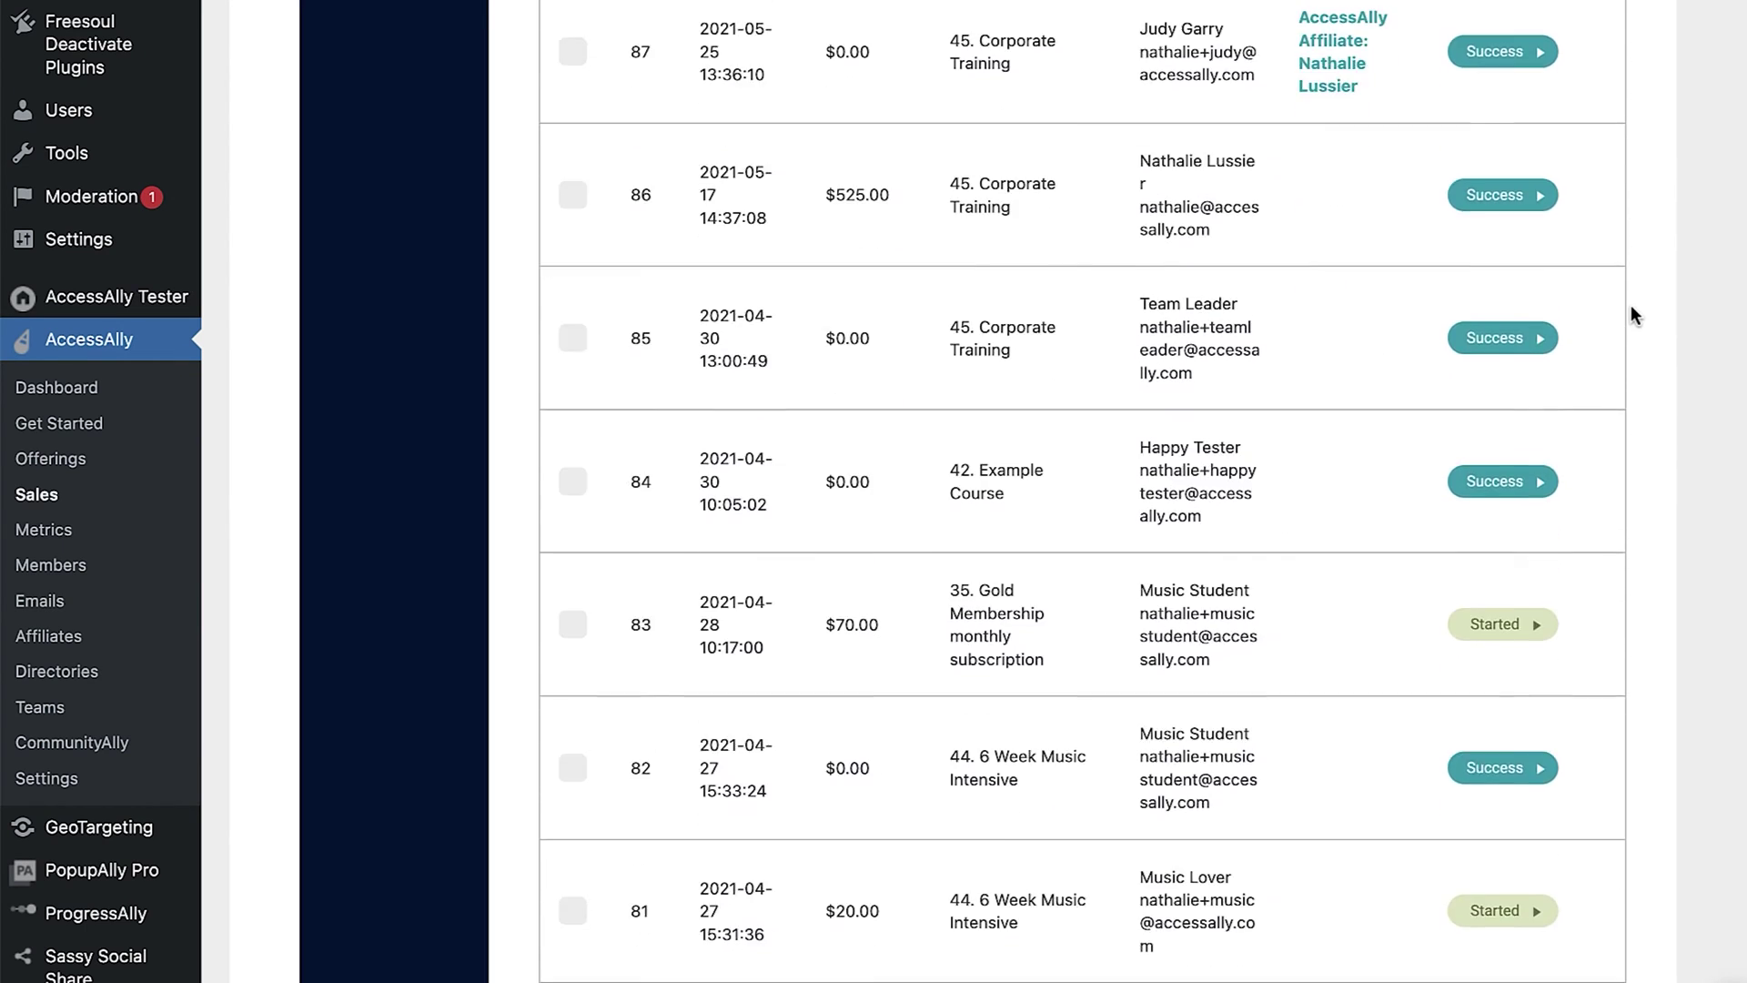
scroll(1631, 304, "down", 3)
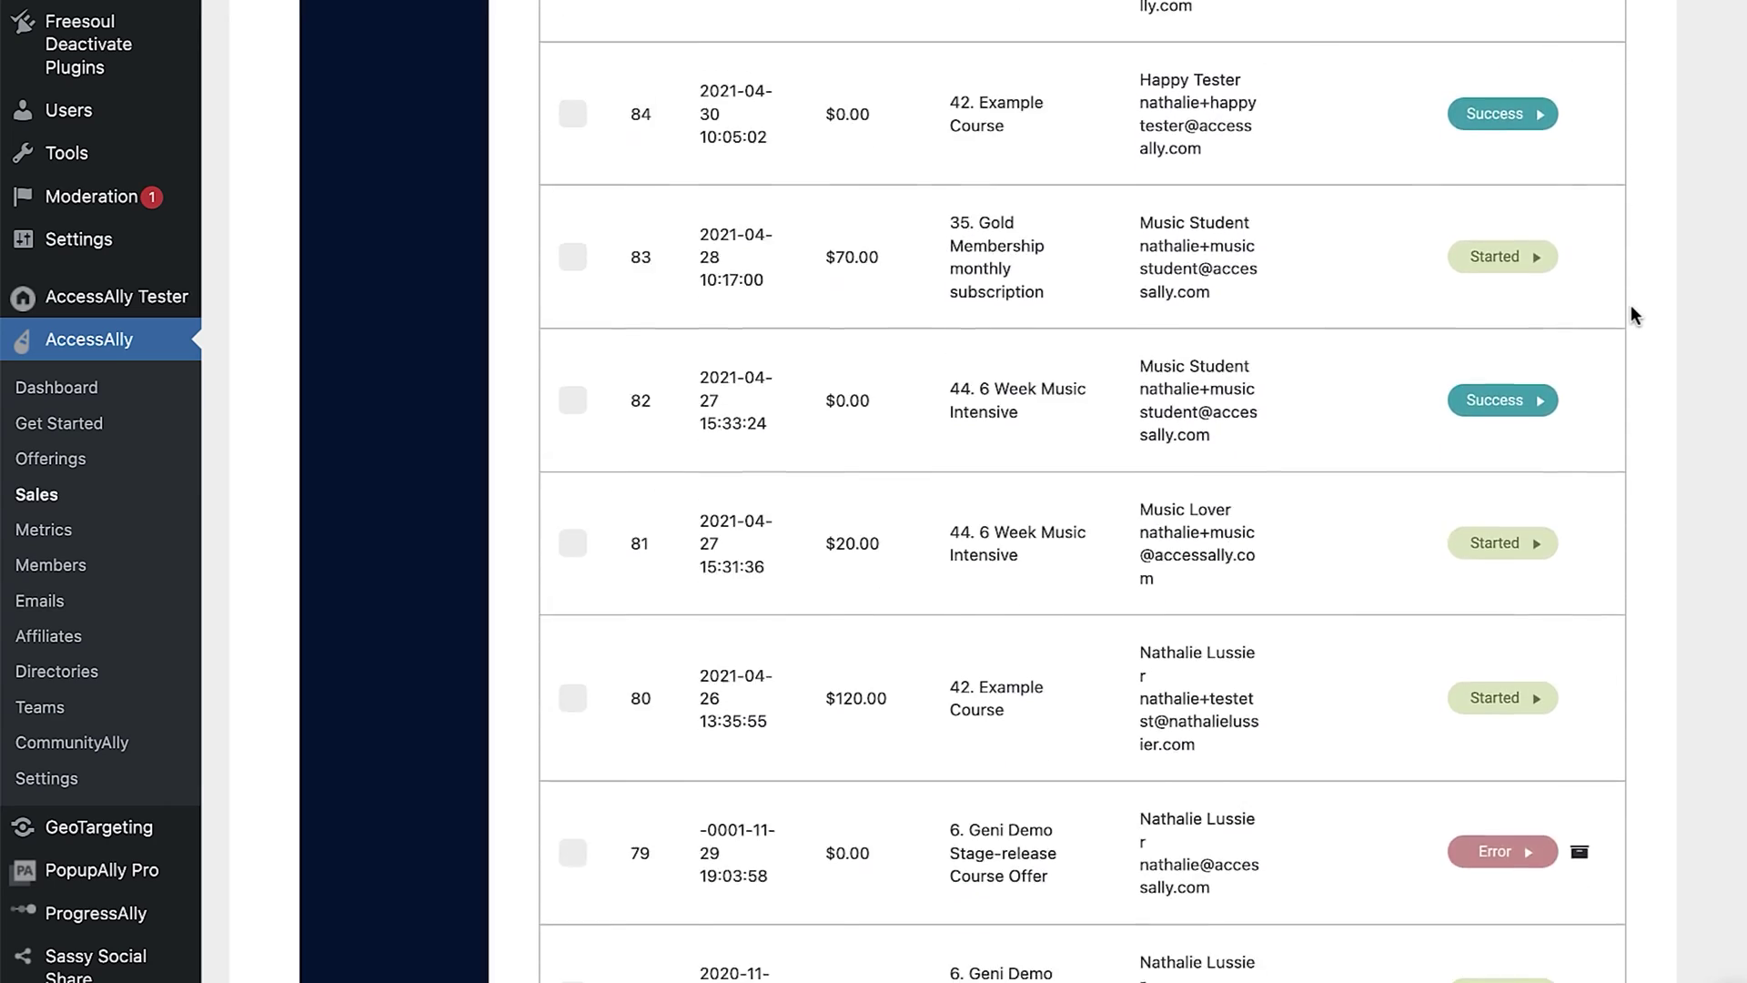
left_click(1492, 331)
scroll(1611, 299, "up", 11)
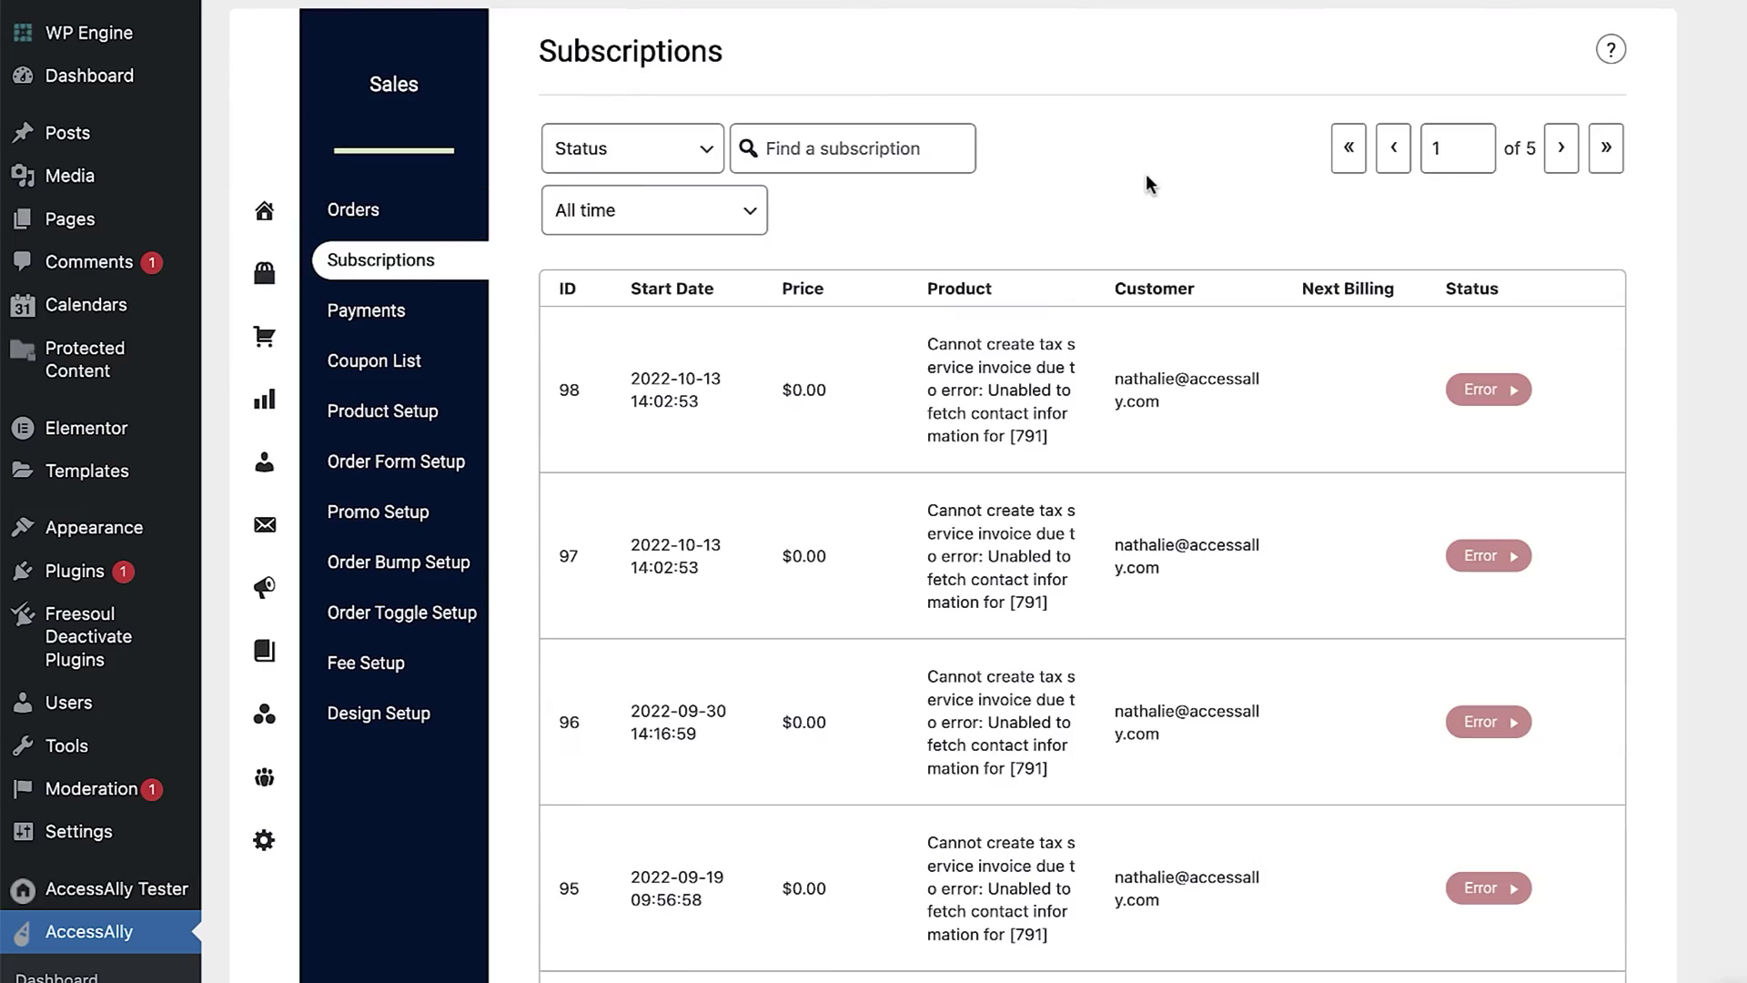
Step: Scroll through the coupon list's promos, codes, times used and statuses
scroll(1239, 173, "down", 20)
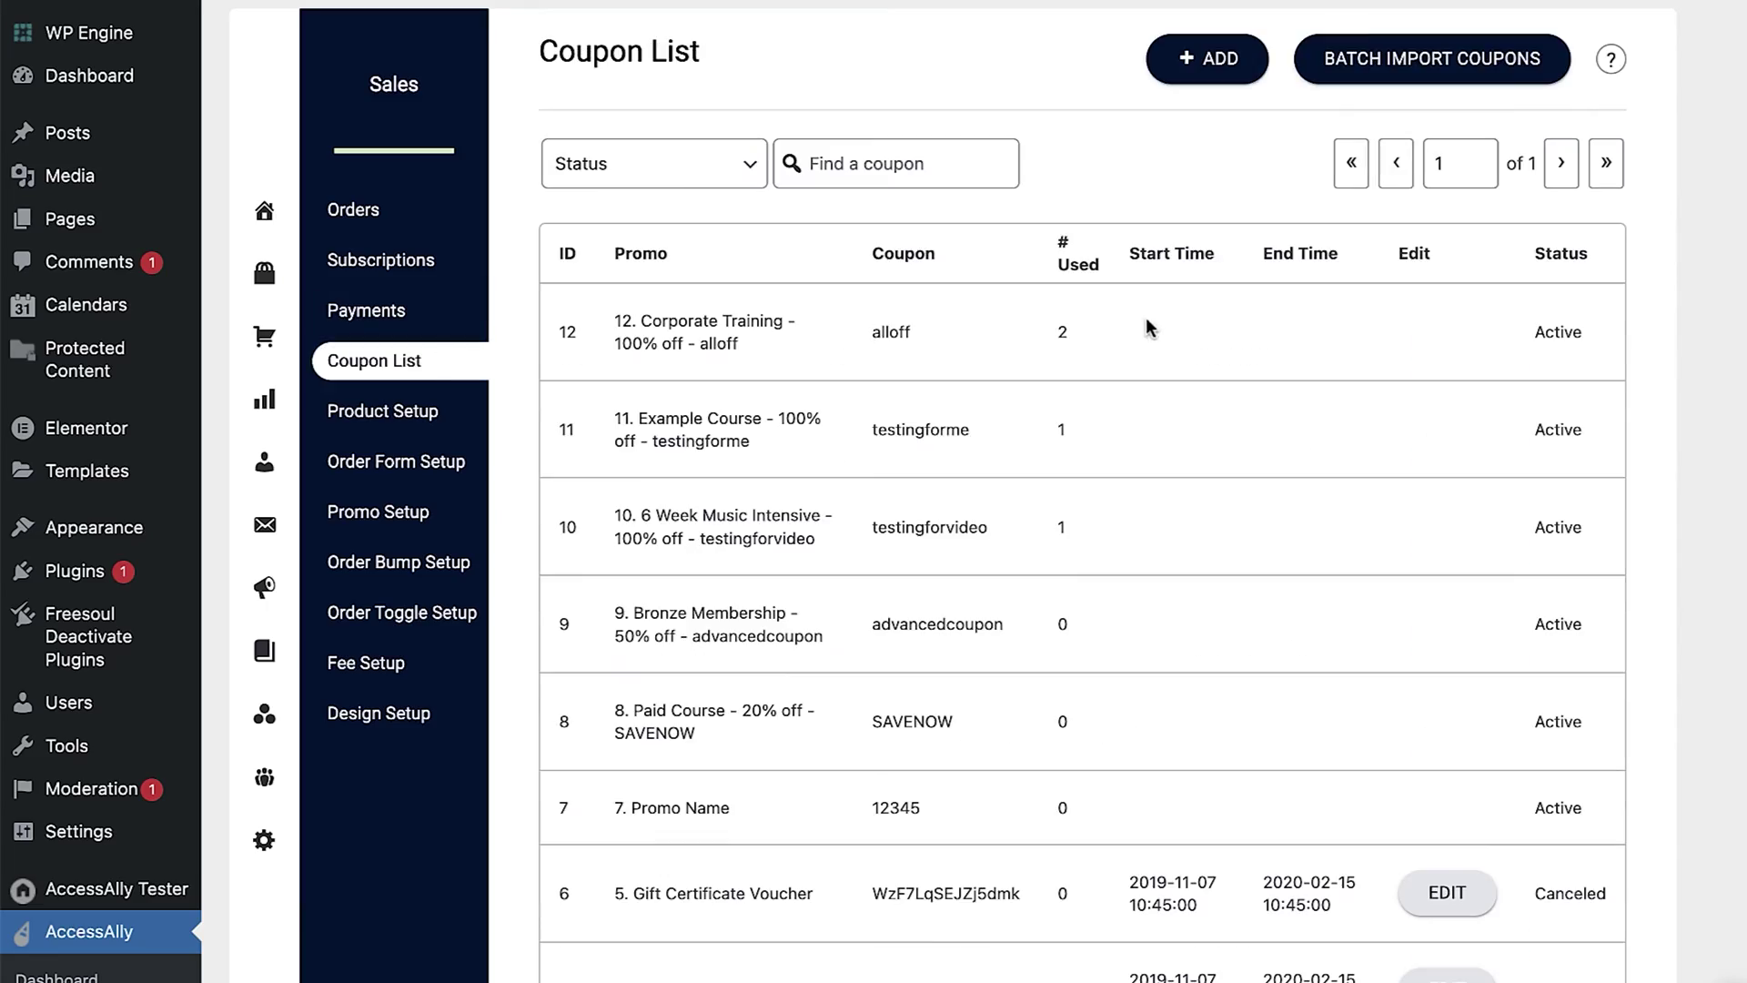
scroll(1194, 322, "down", 6)
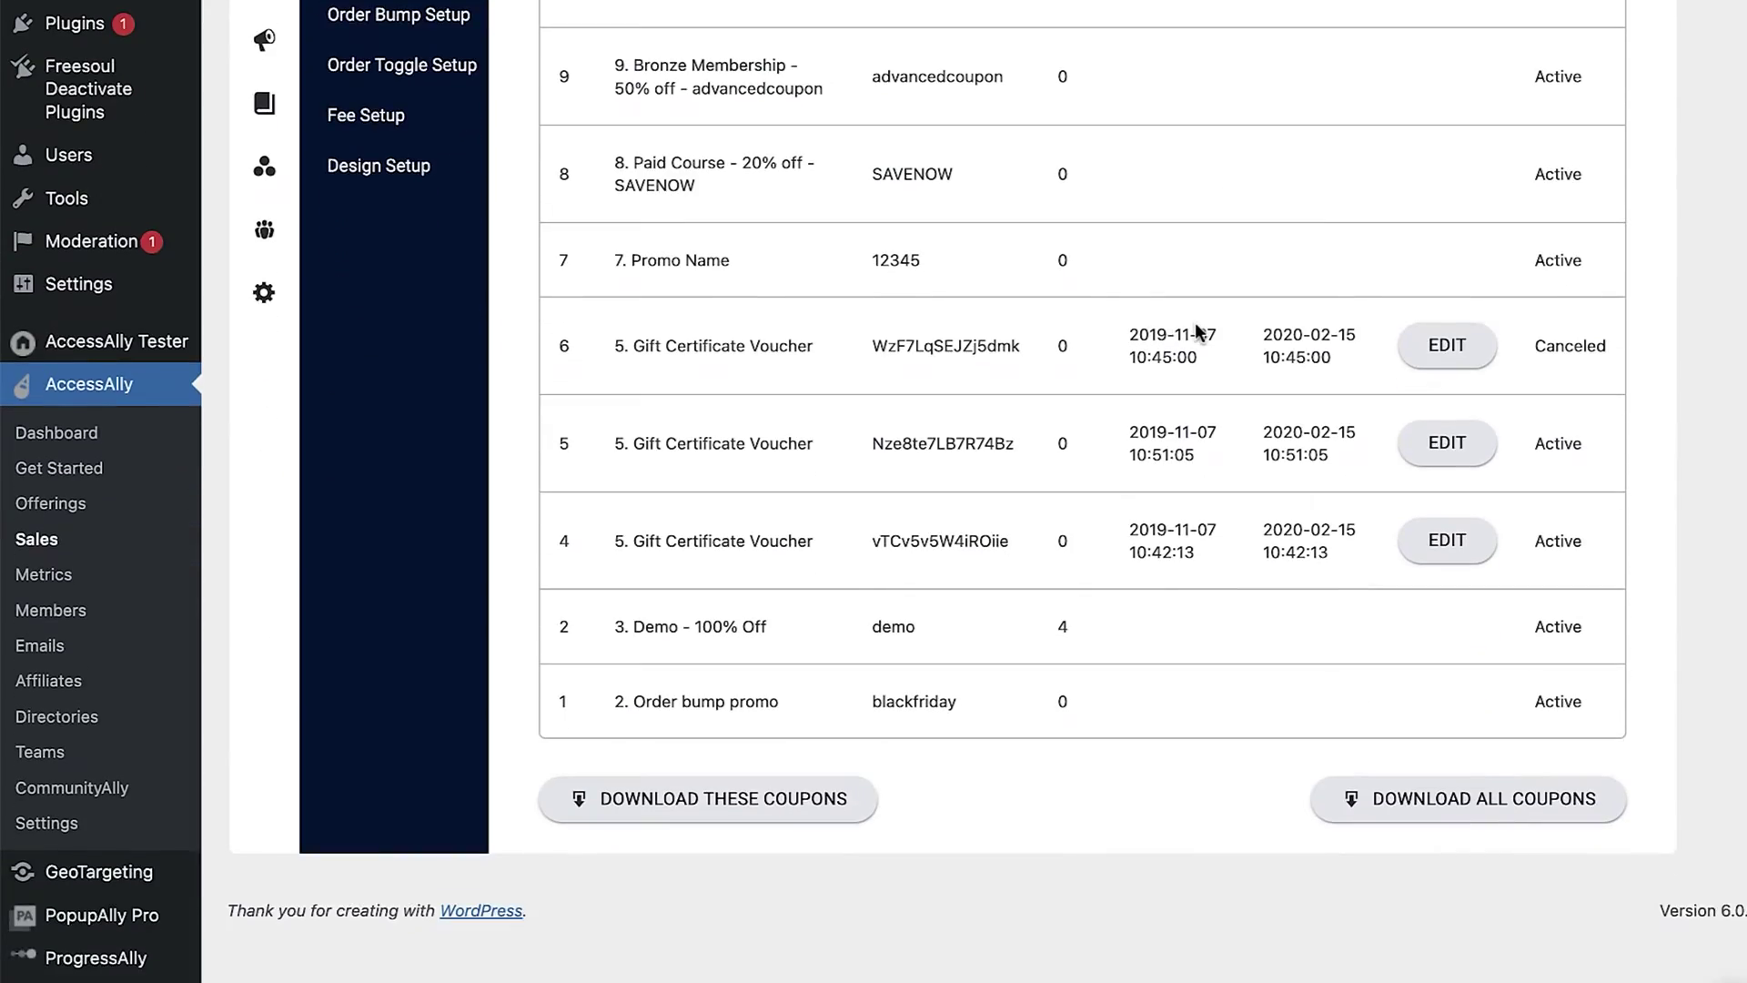
scroll(1195, 327, "up", 6)
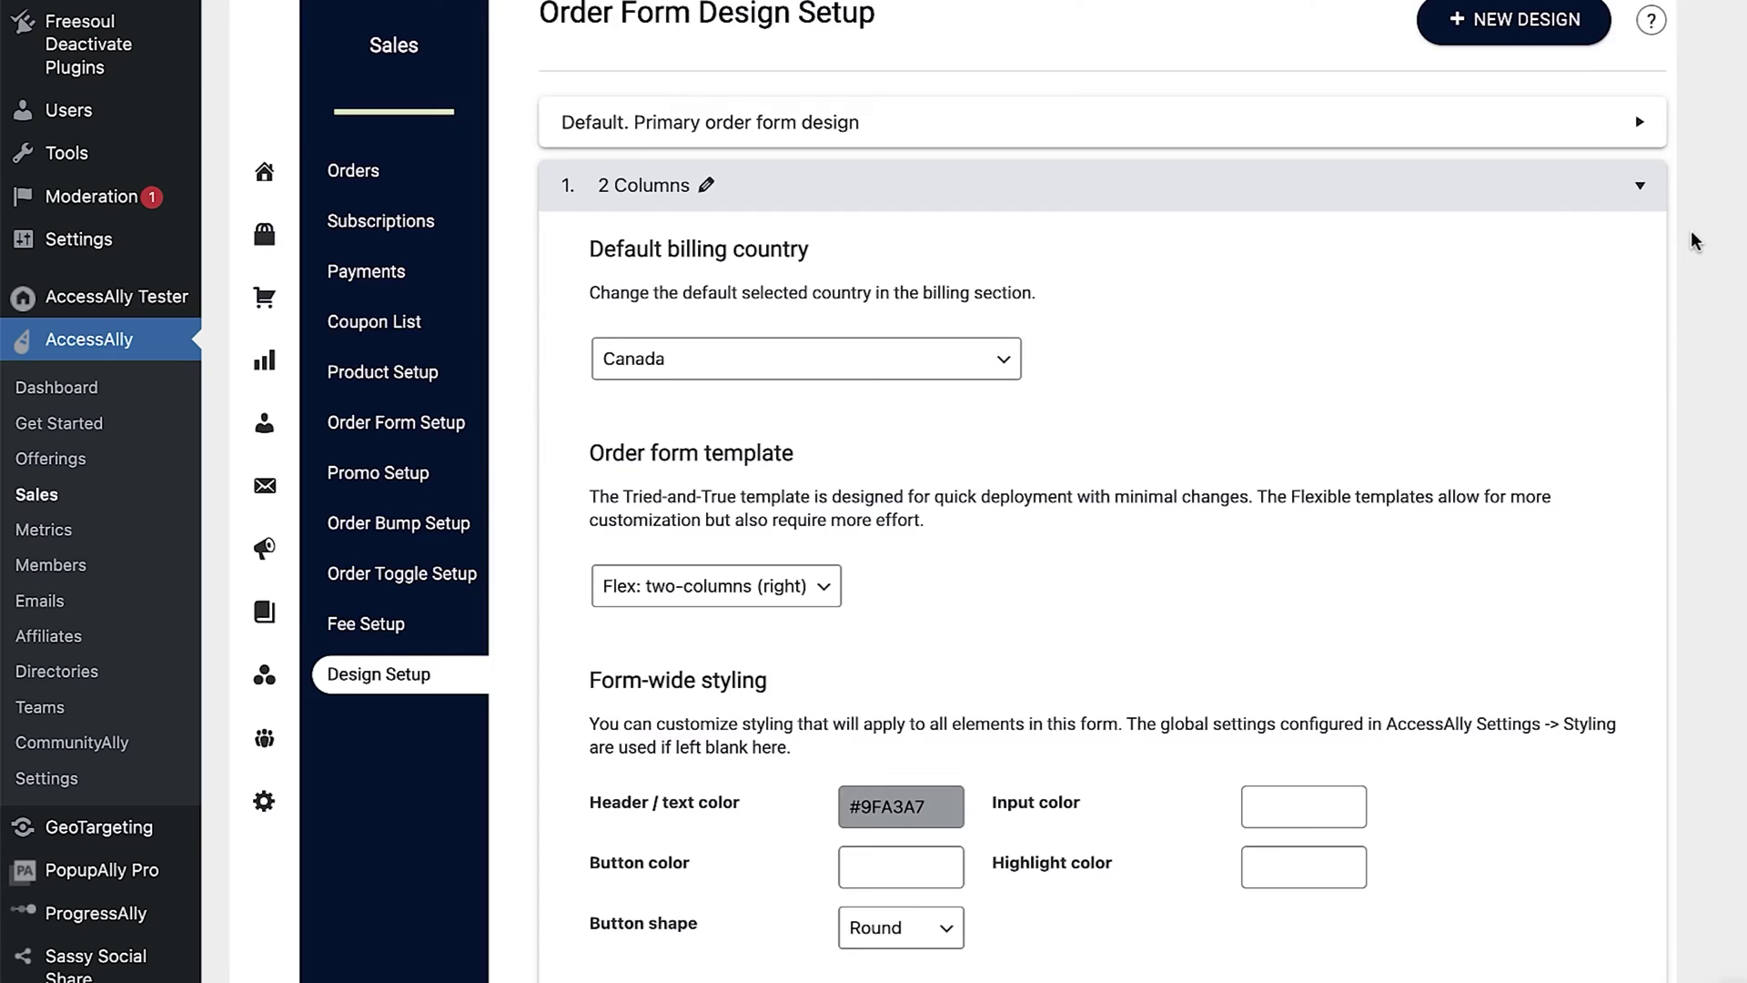
Step: Scroll through the expanded 2 Columns order form design settings
scroll(1690, 232, "down", 9)
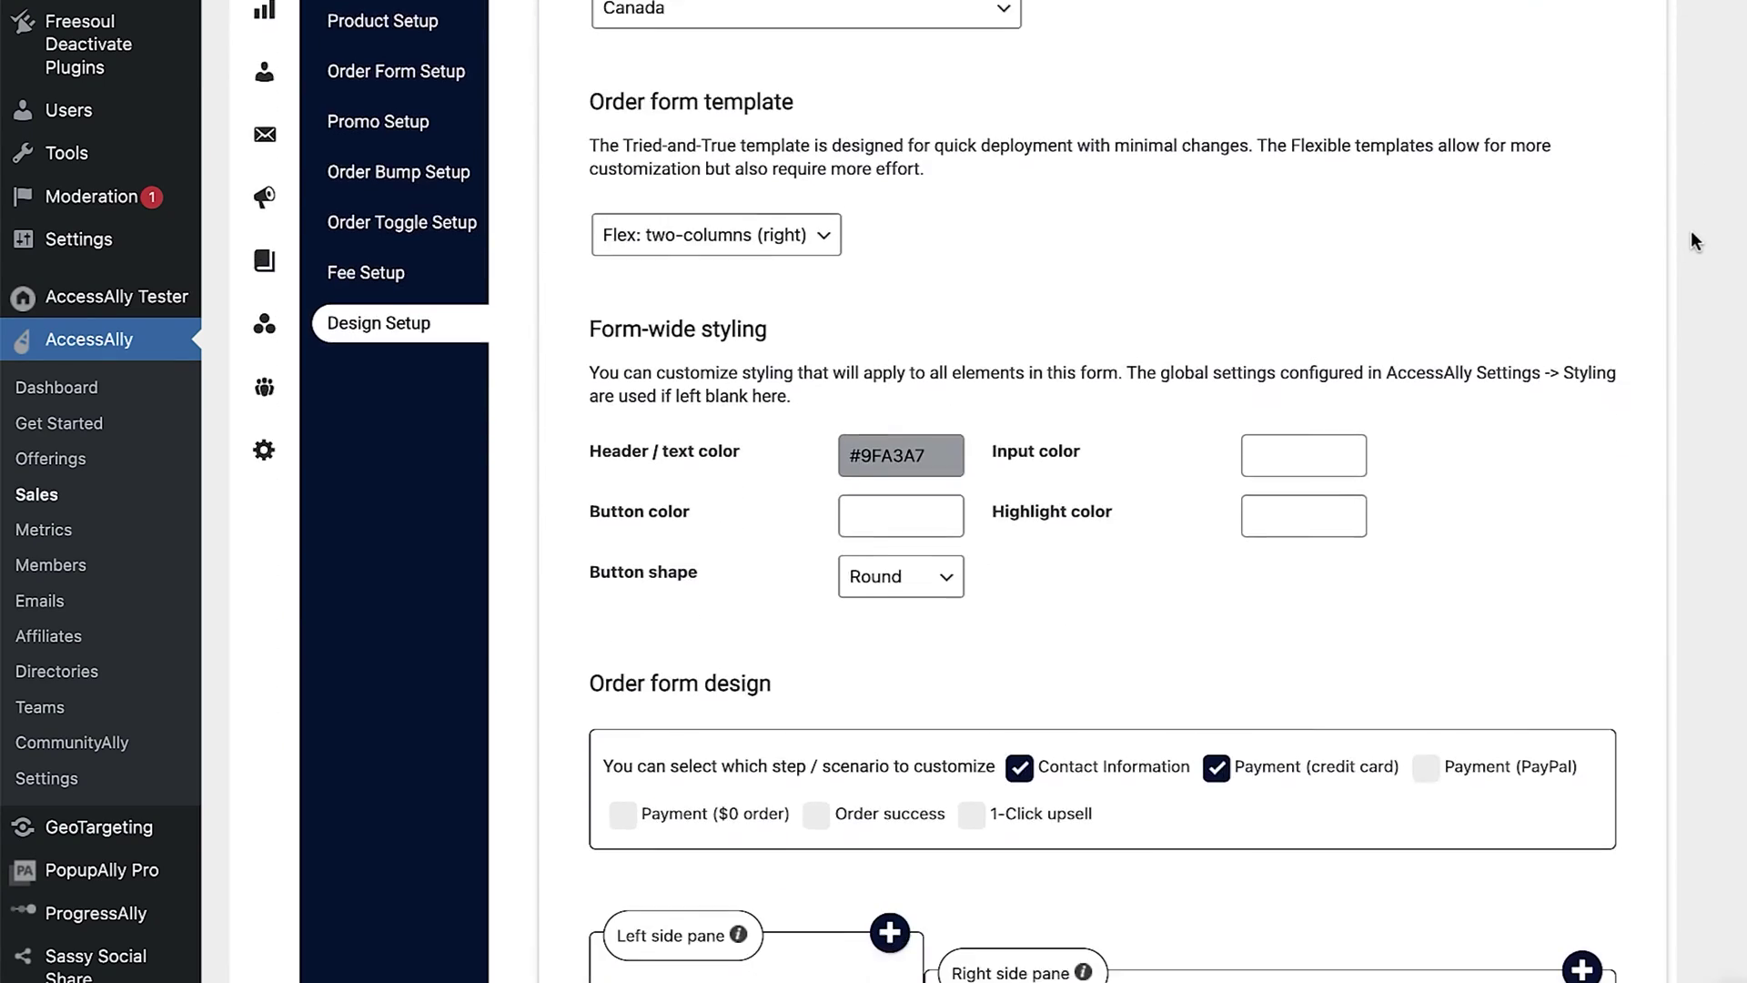
scroll(1690, 231, "down", 7)
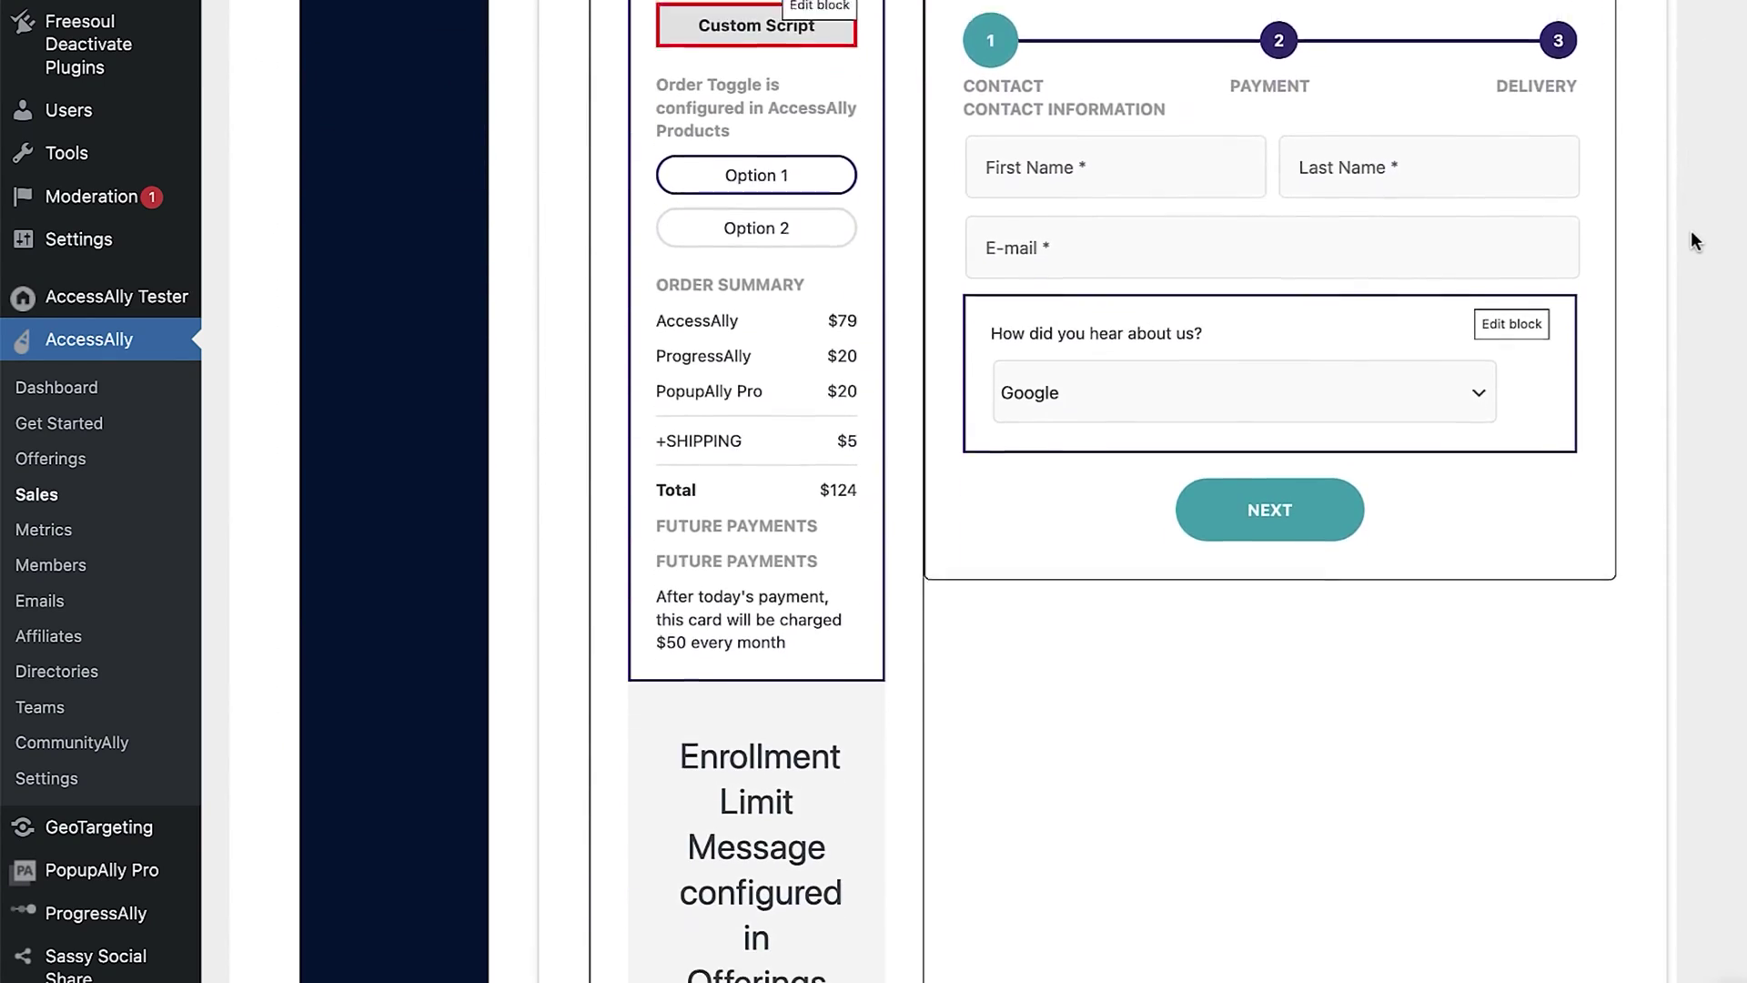
scroll(1690, 231, "up", 15)
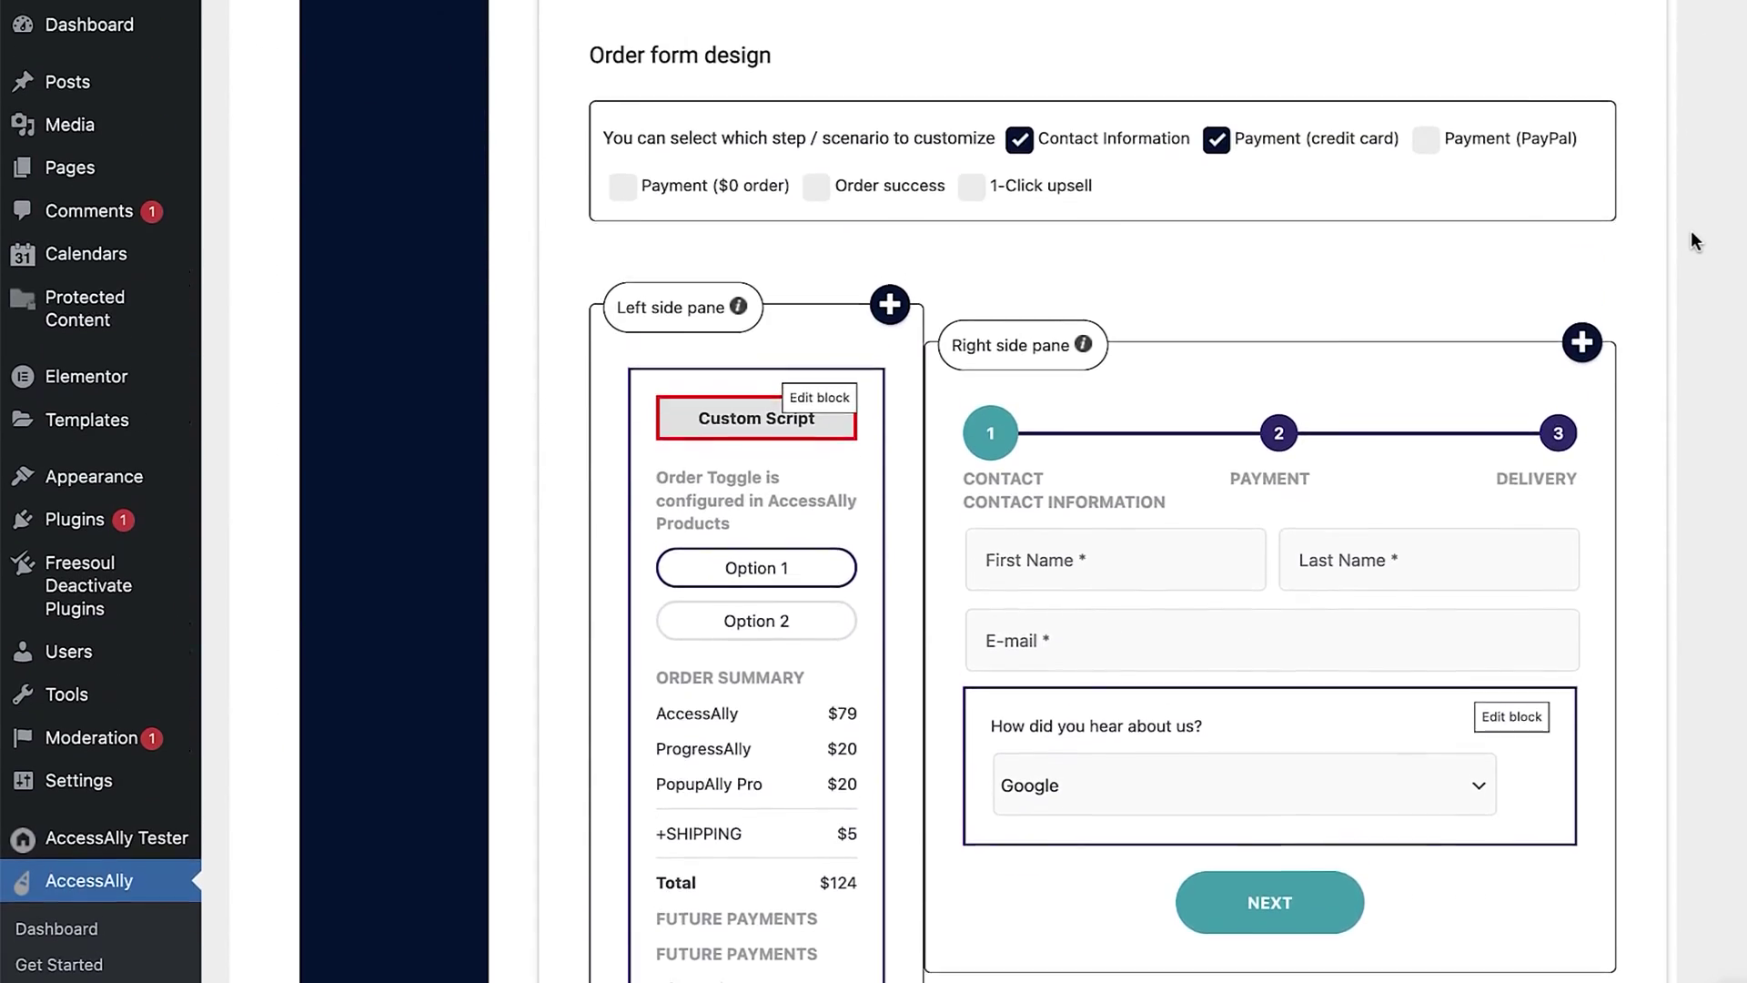
scroll(1690, 231, "up", 1)
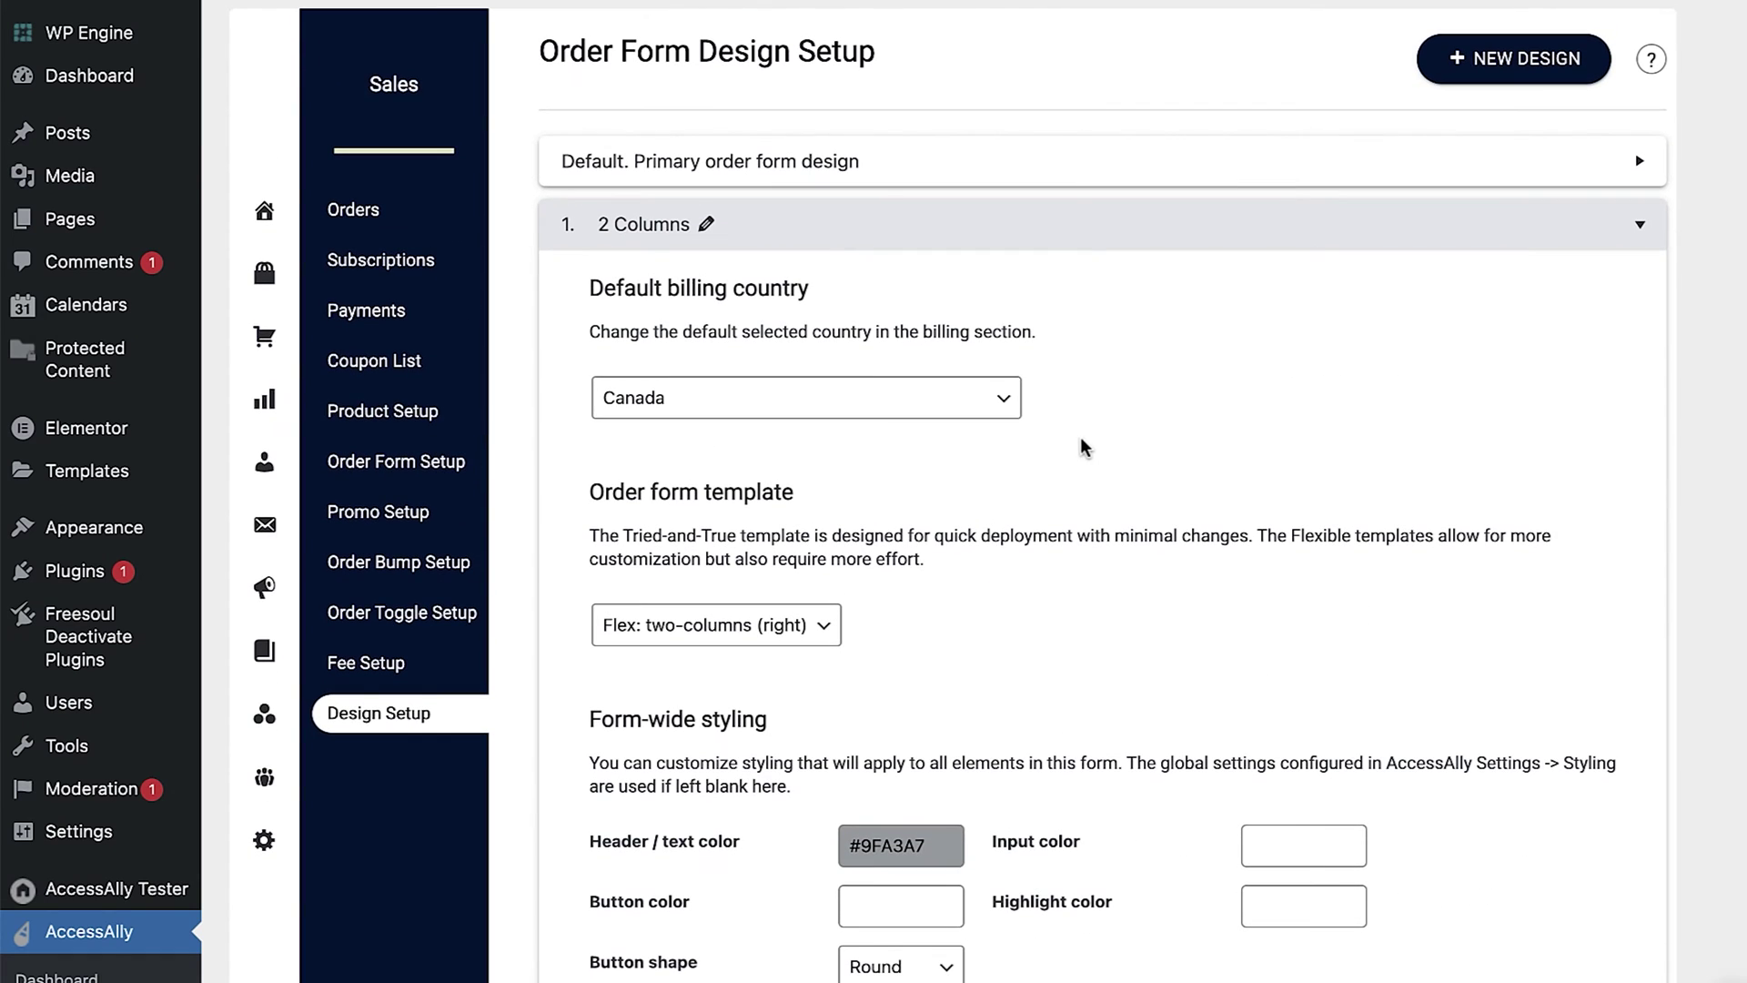
Step: Review the Digital School Sign Up Design's billing, template and colors, then open Promo Setup
left_click(1052, 256)
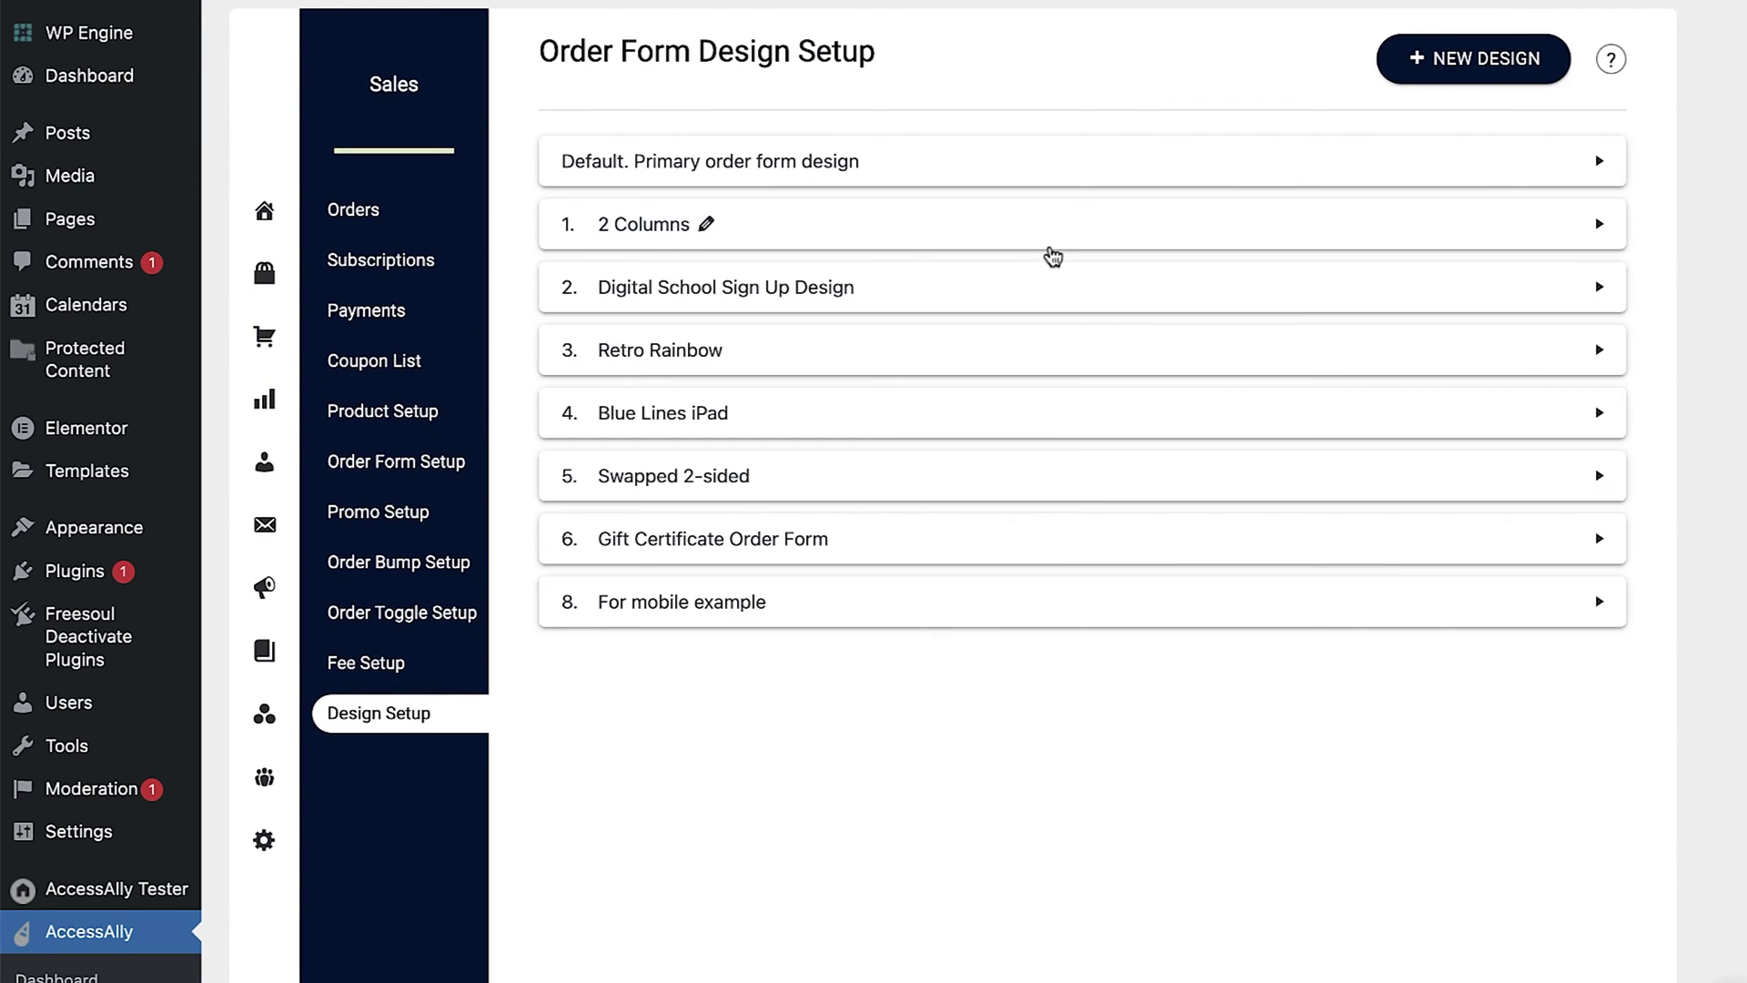
left_click(1047, 306)
scroll(1660, 294, "down", 7)
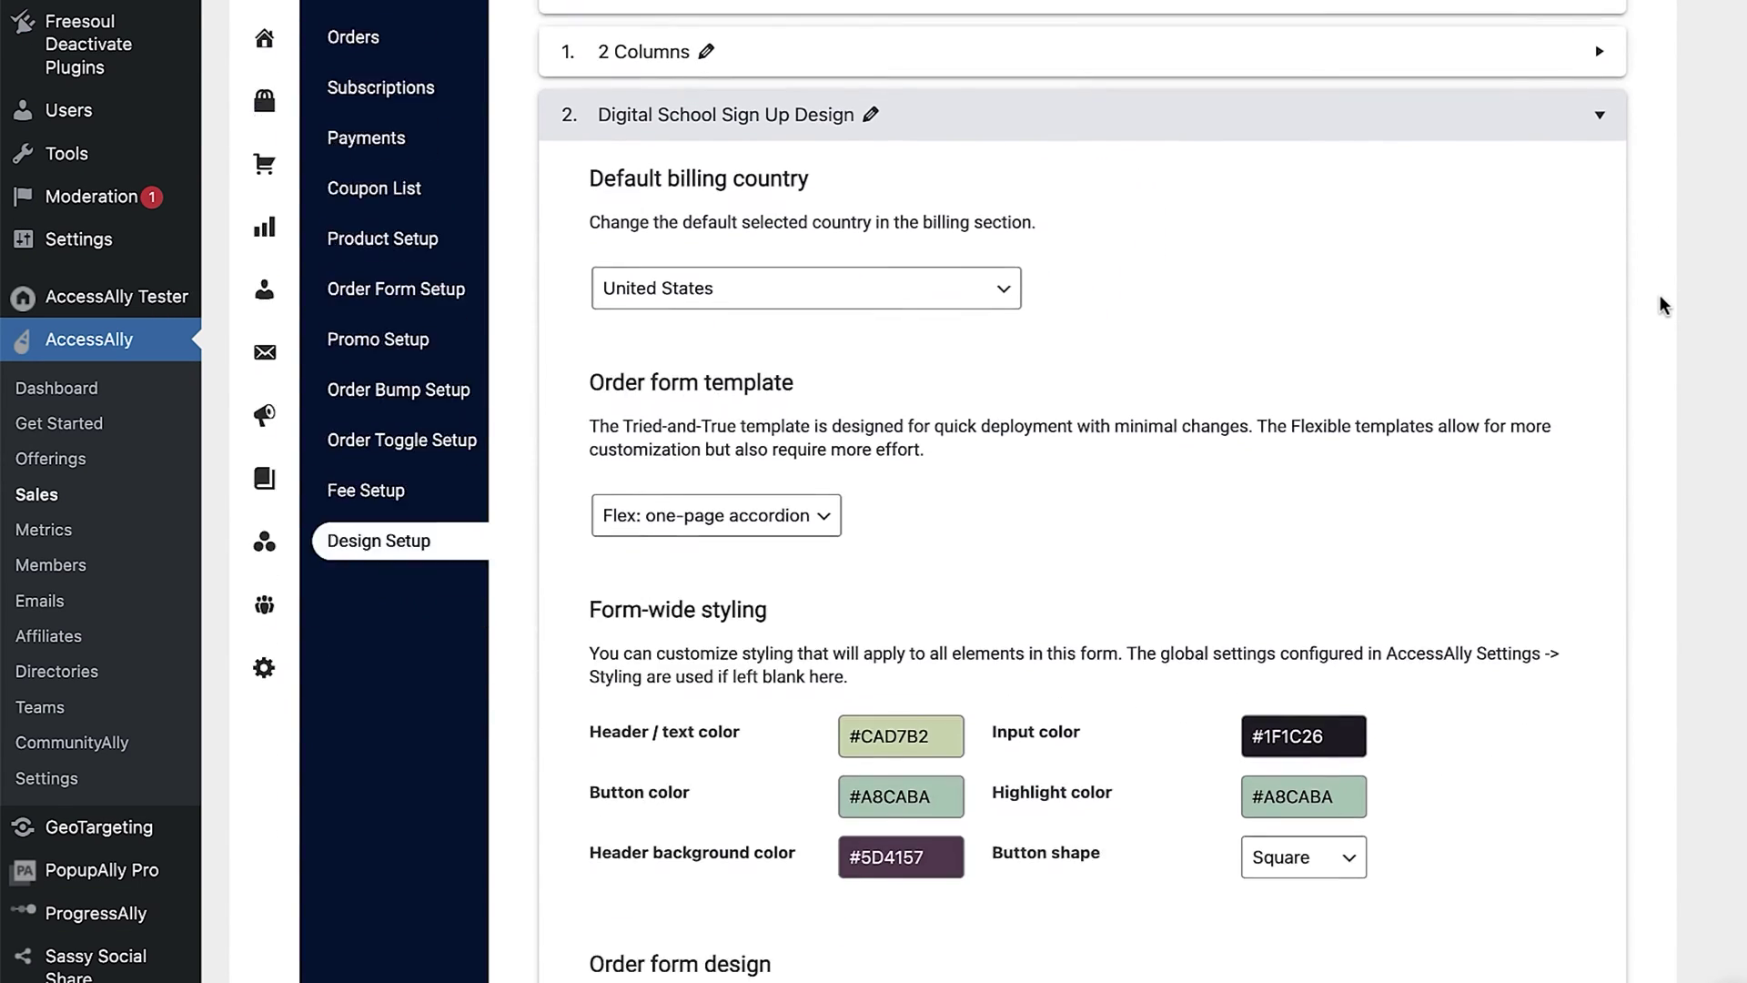
scroll(1659, 305, "down", 6)
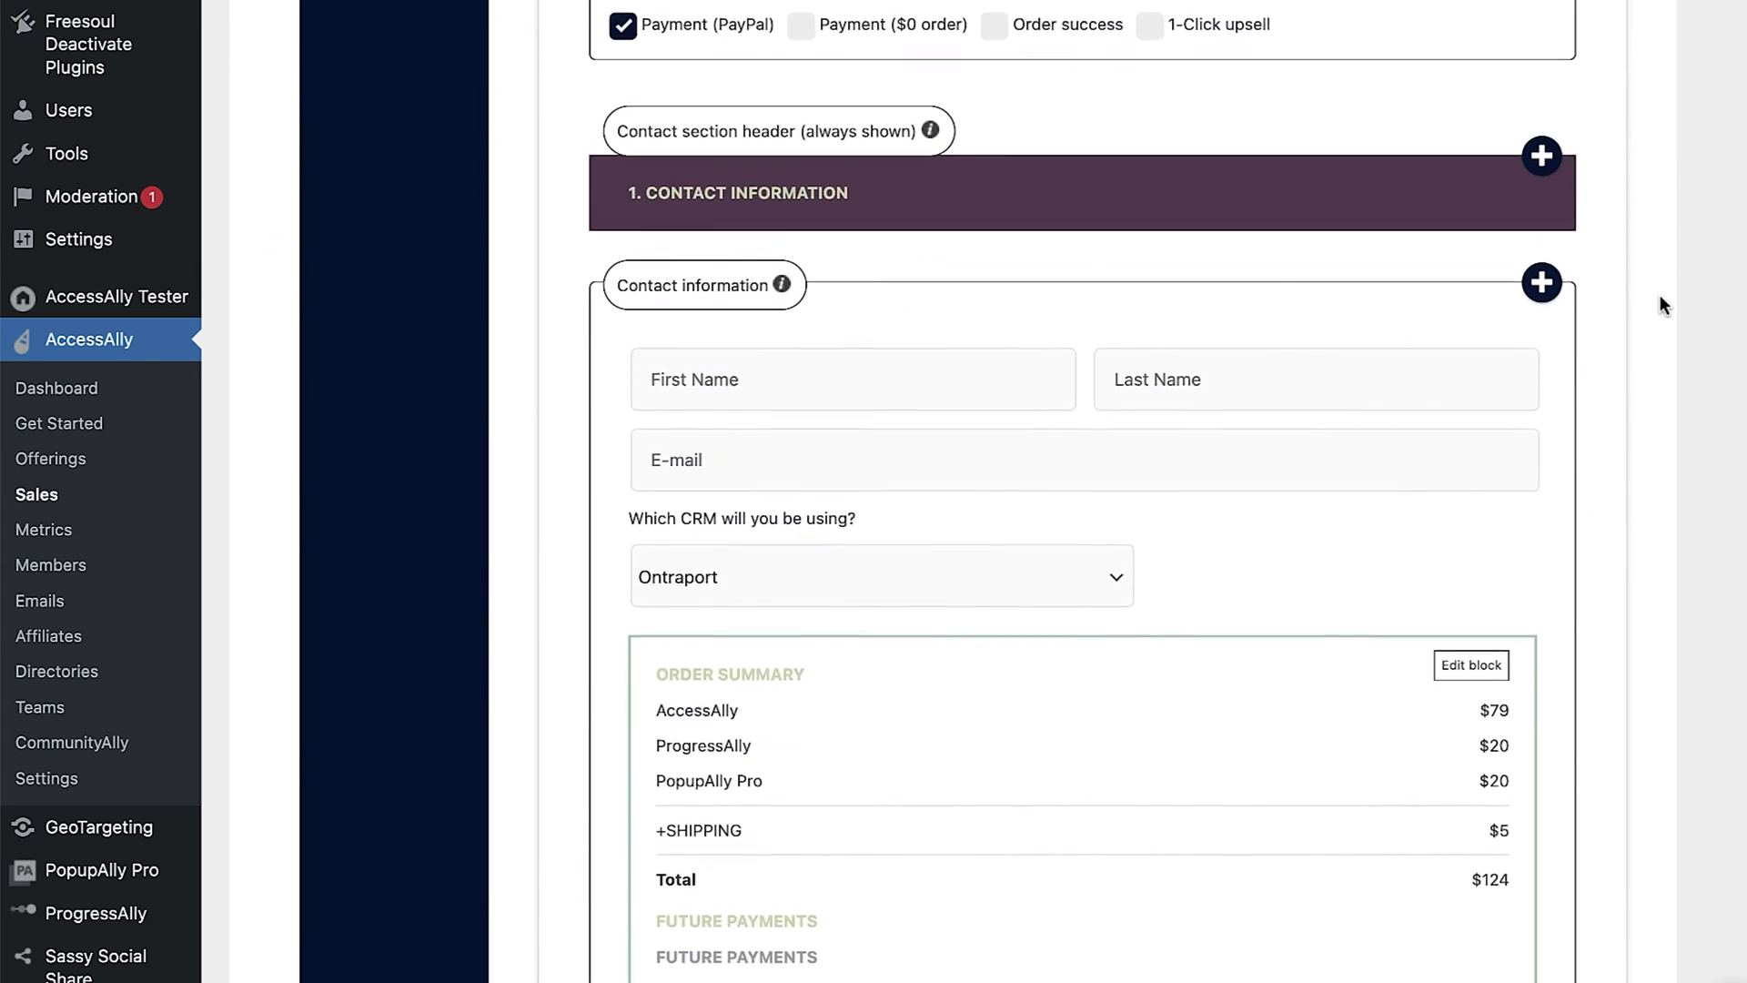
scroll(1661, 304, "down", 7)
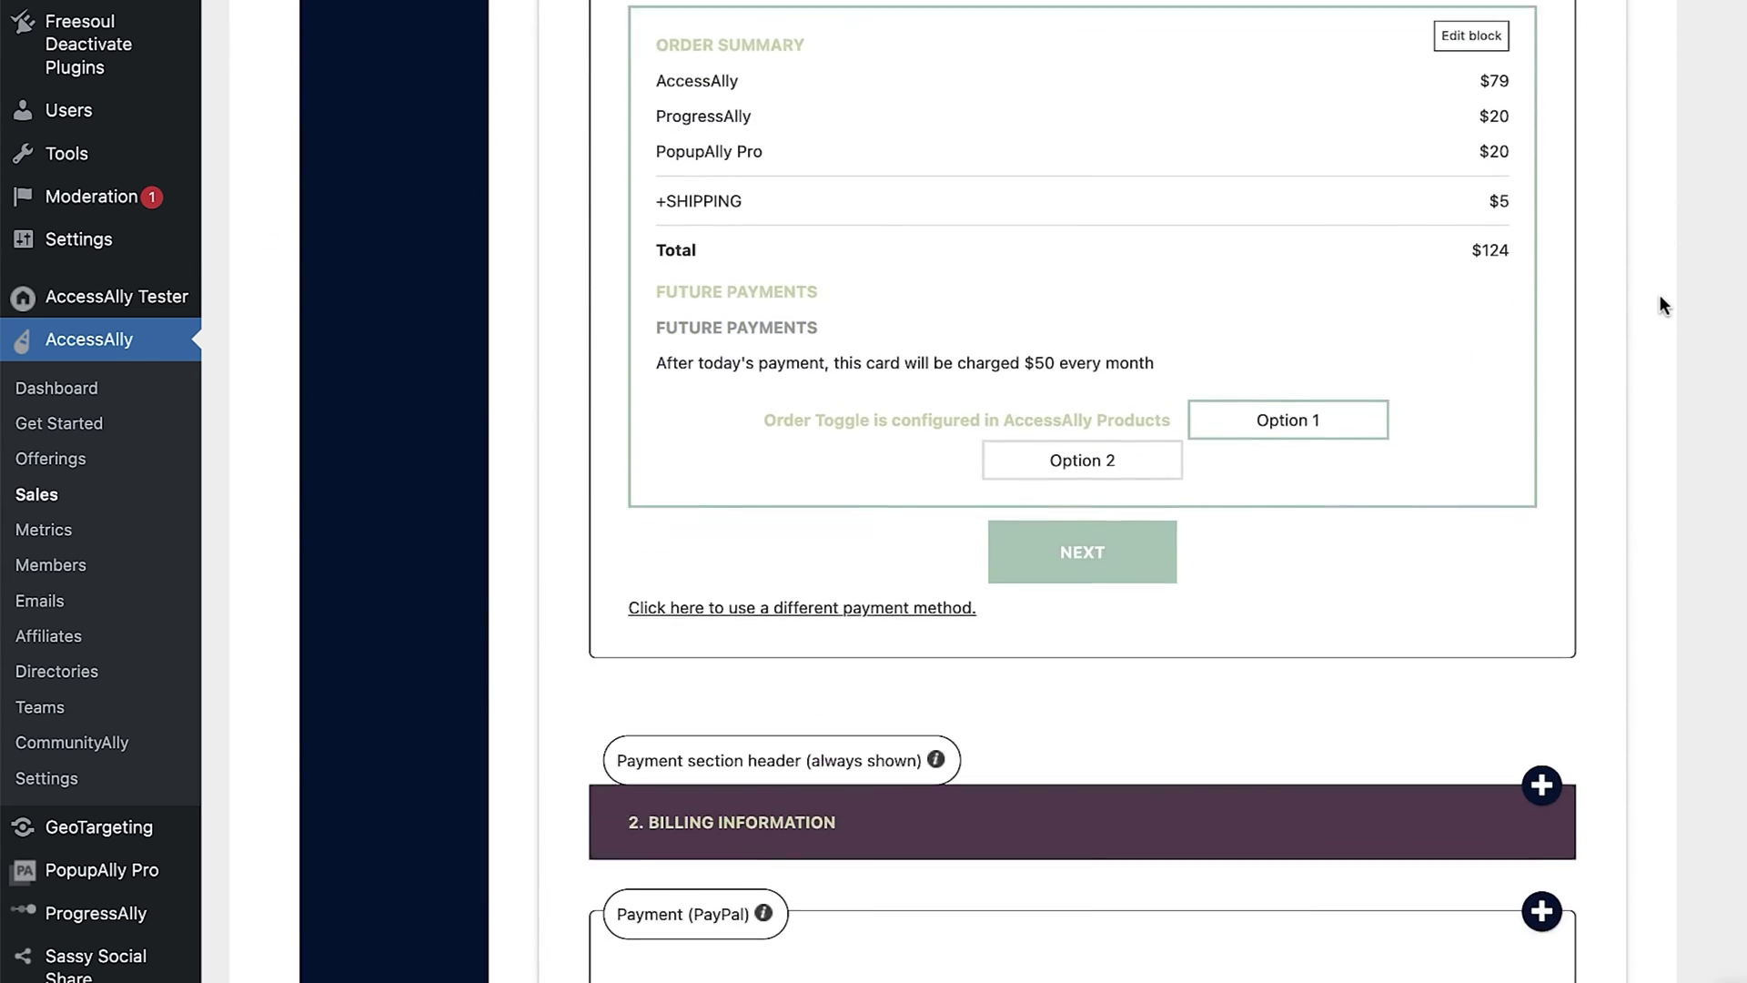
scroll(1659, 304, "down", 3)
scroll(1659, 305, "up", 16)
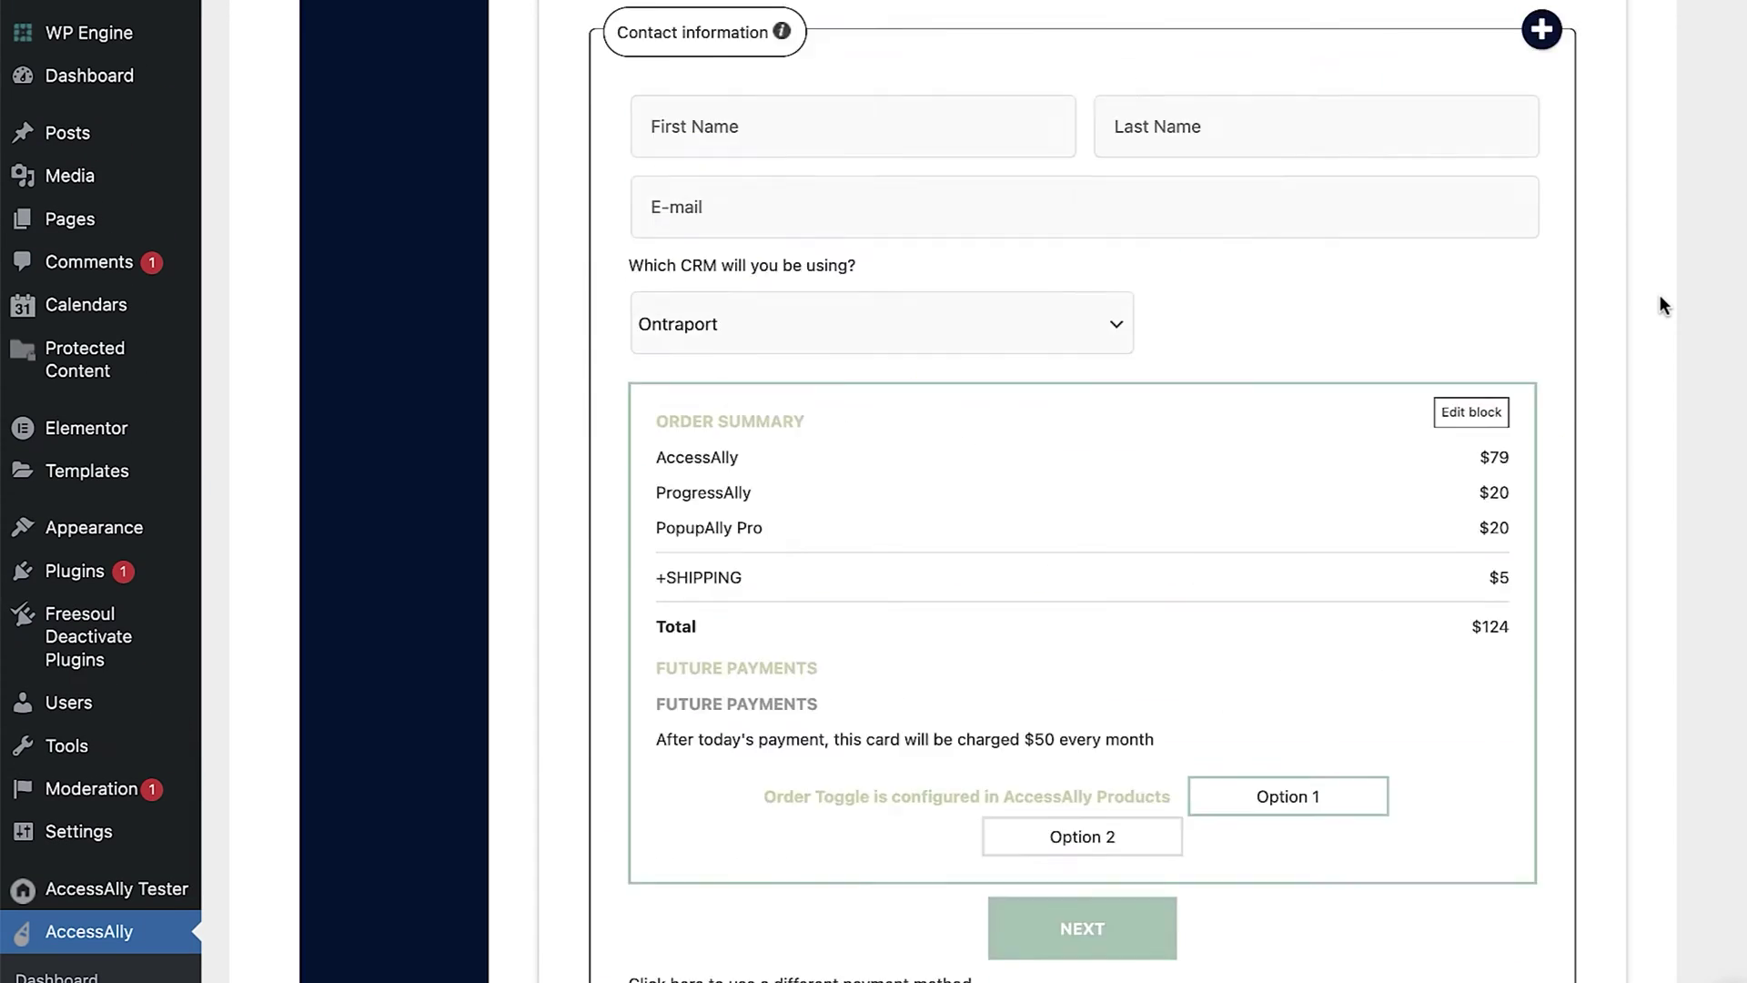
scroll(1660, 306, "up", 8)
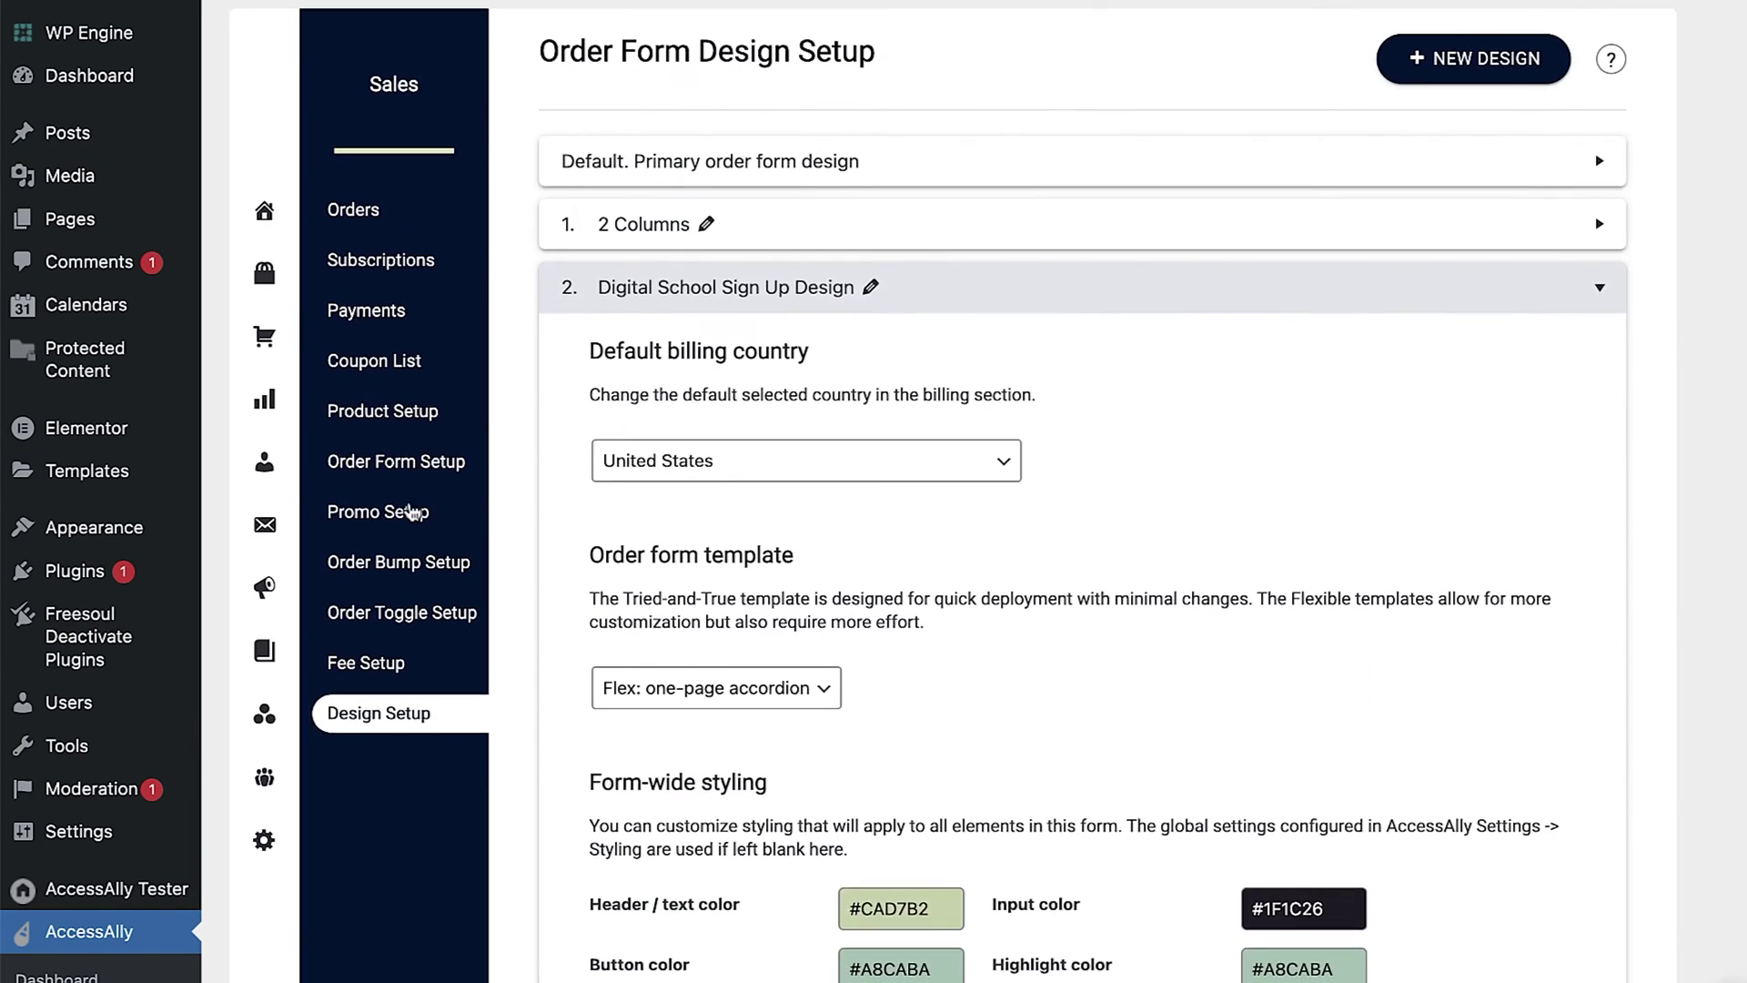
left_click(411, 511)
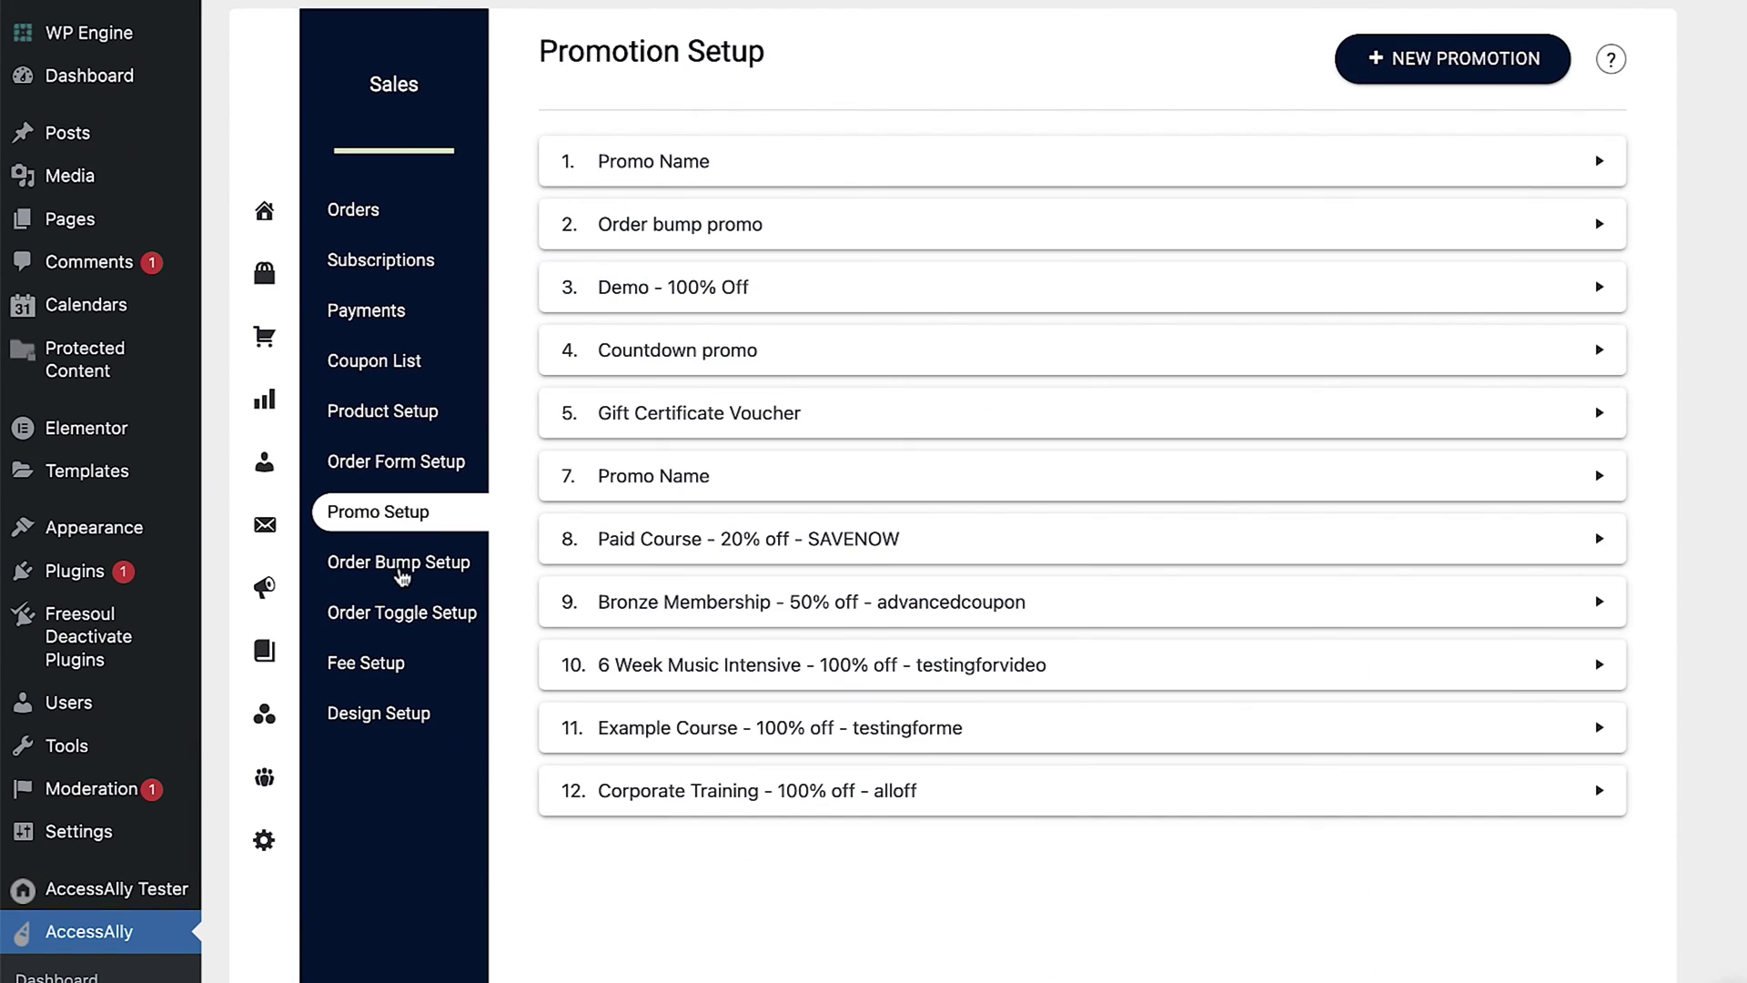
Step: Open the Order Bump Setup page and scroll through it
left_click(402, 573)
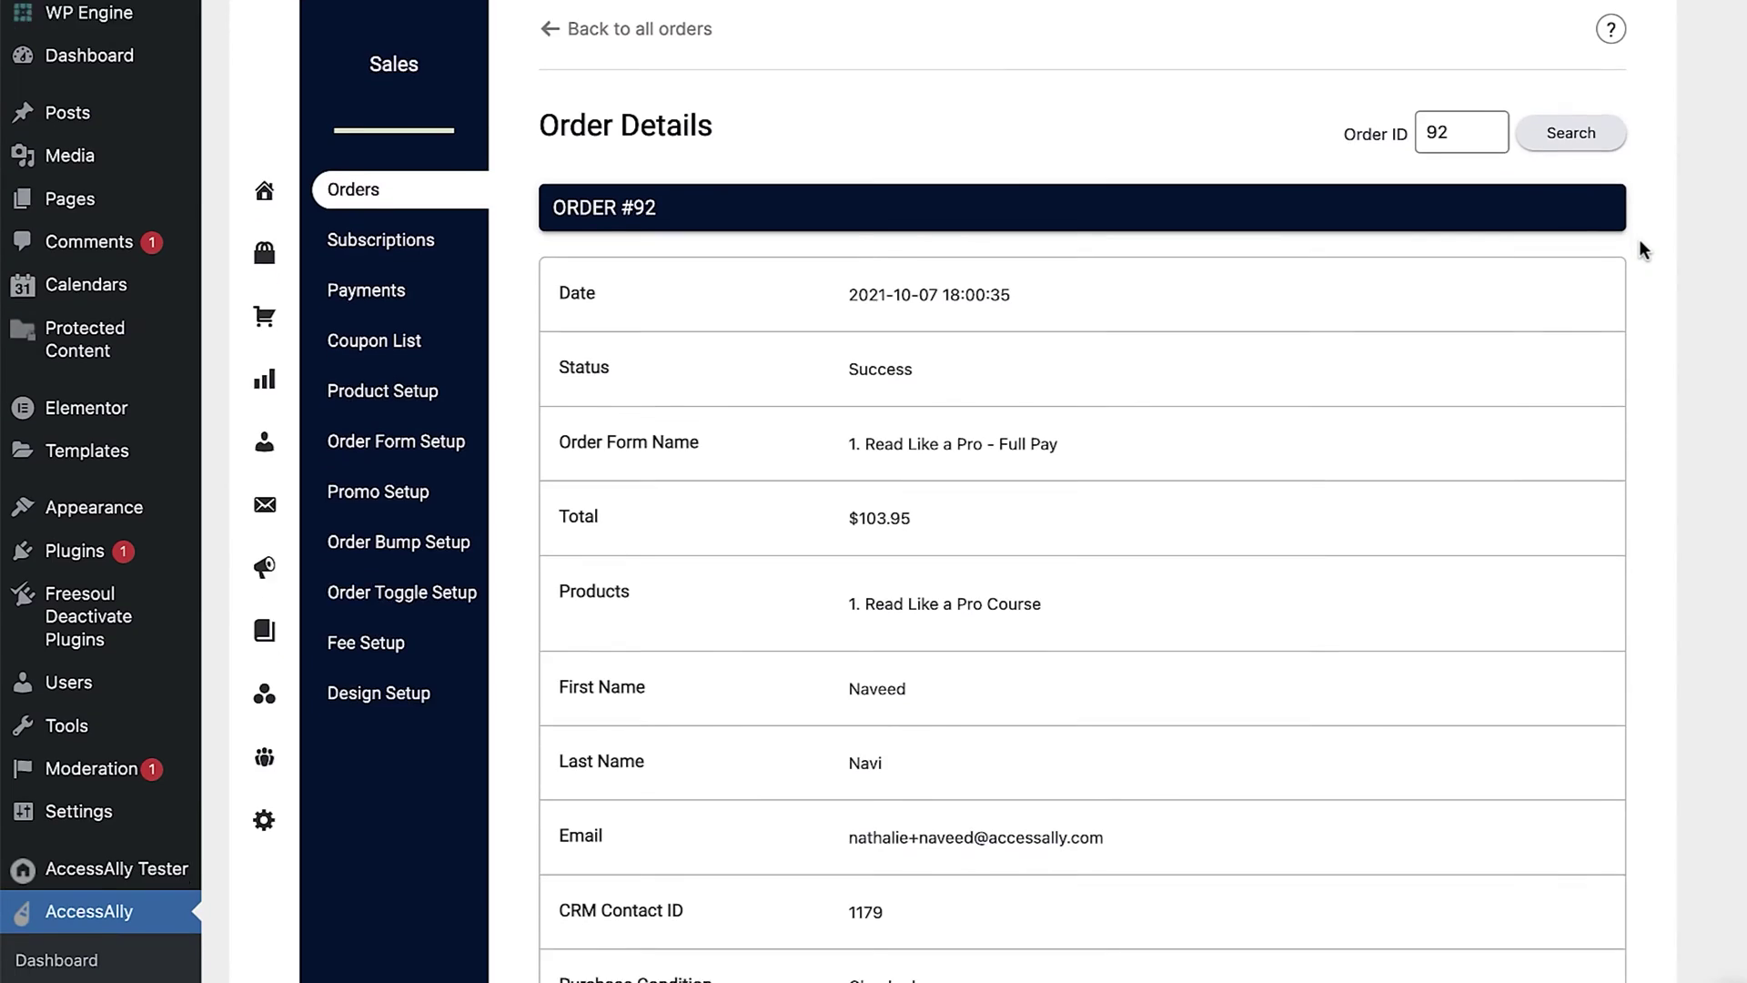
scroll(1639, 250, "down", 5)
scroll(1640, 241, "down", 9)
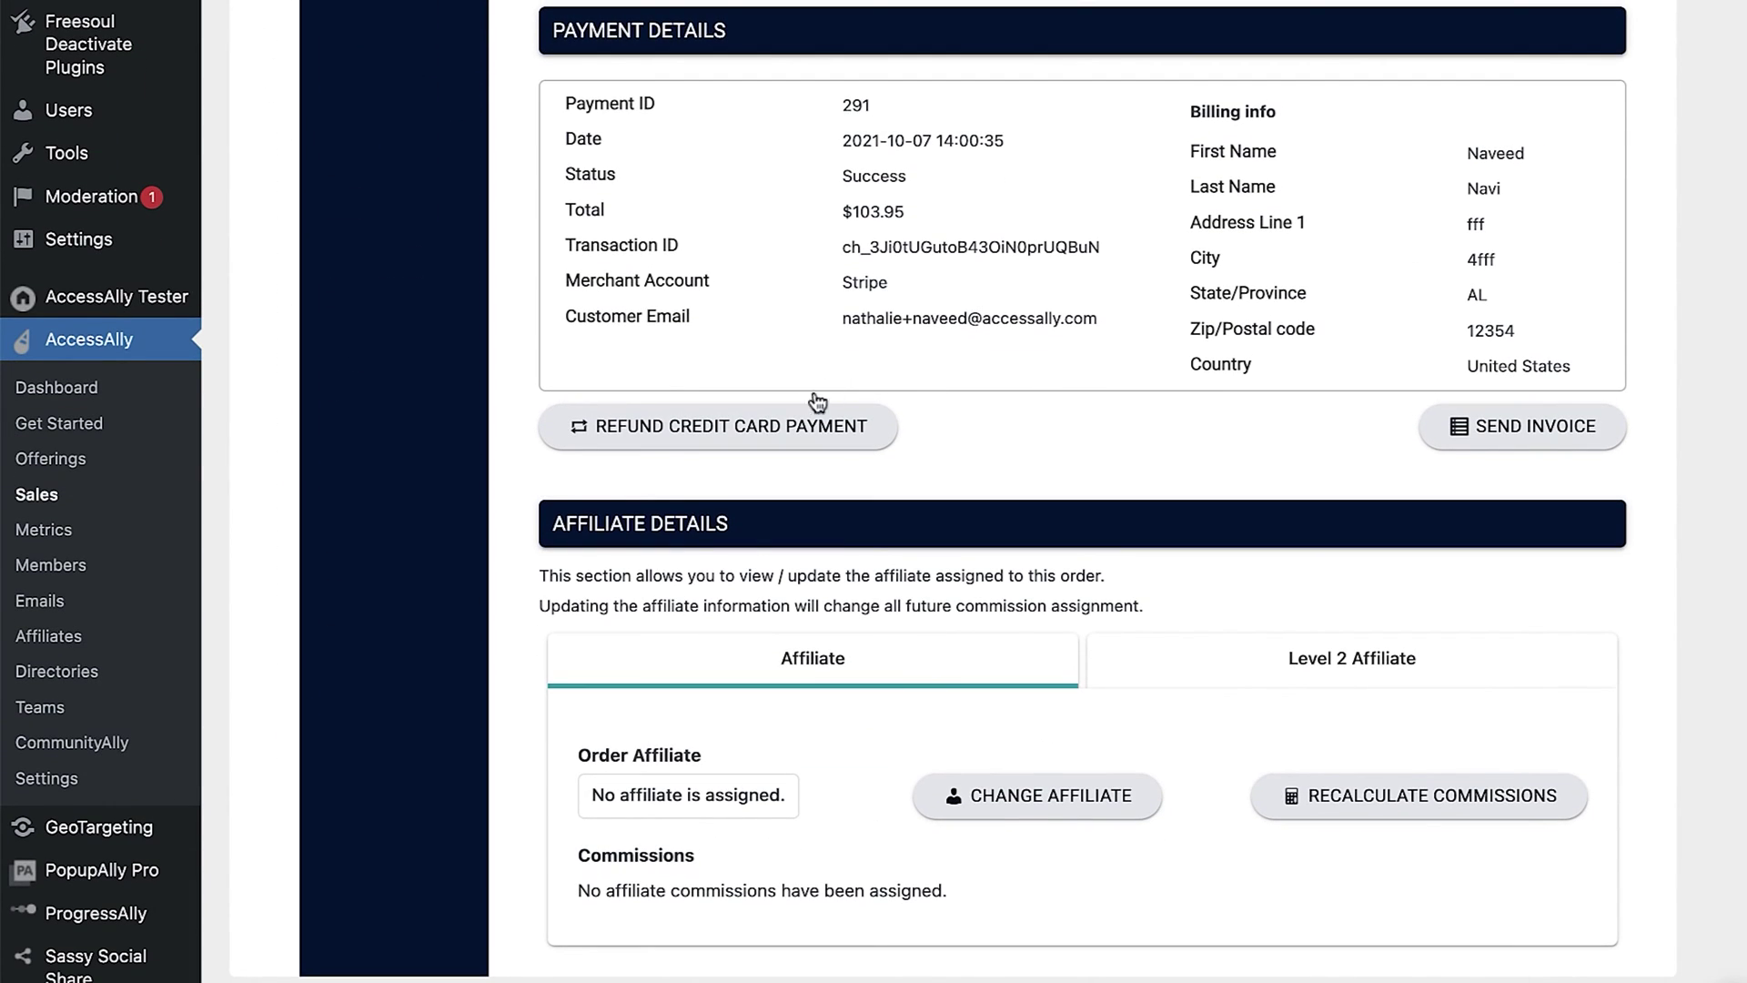
Step: Start the order's credit card refund, then scroll Offerings to the membership offerings
left_click(819, 428)
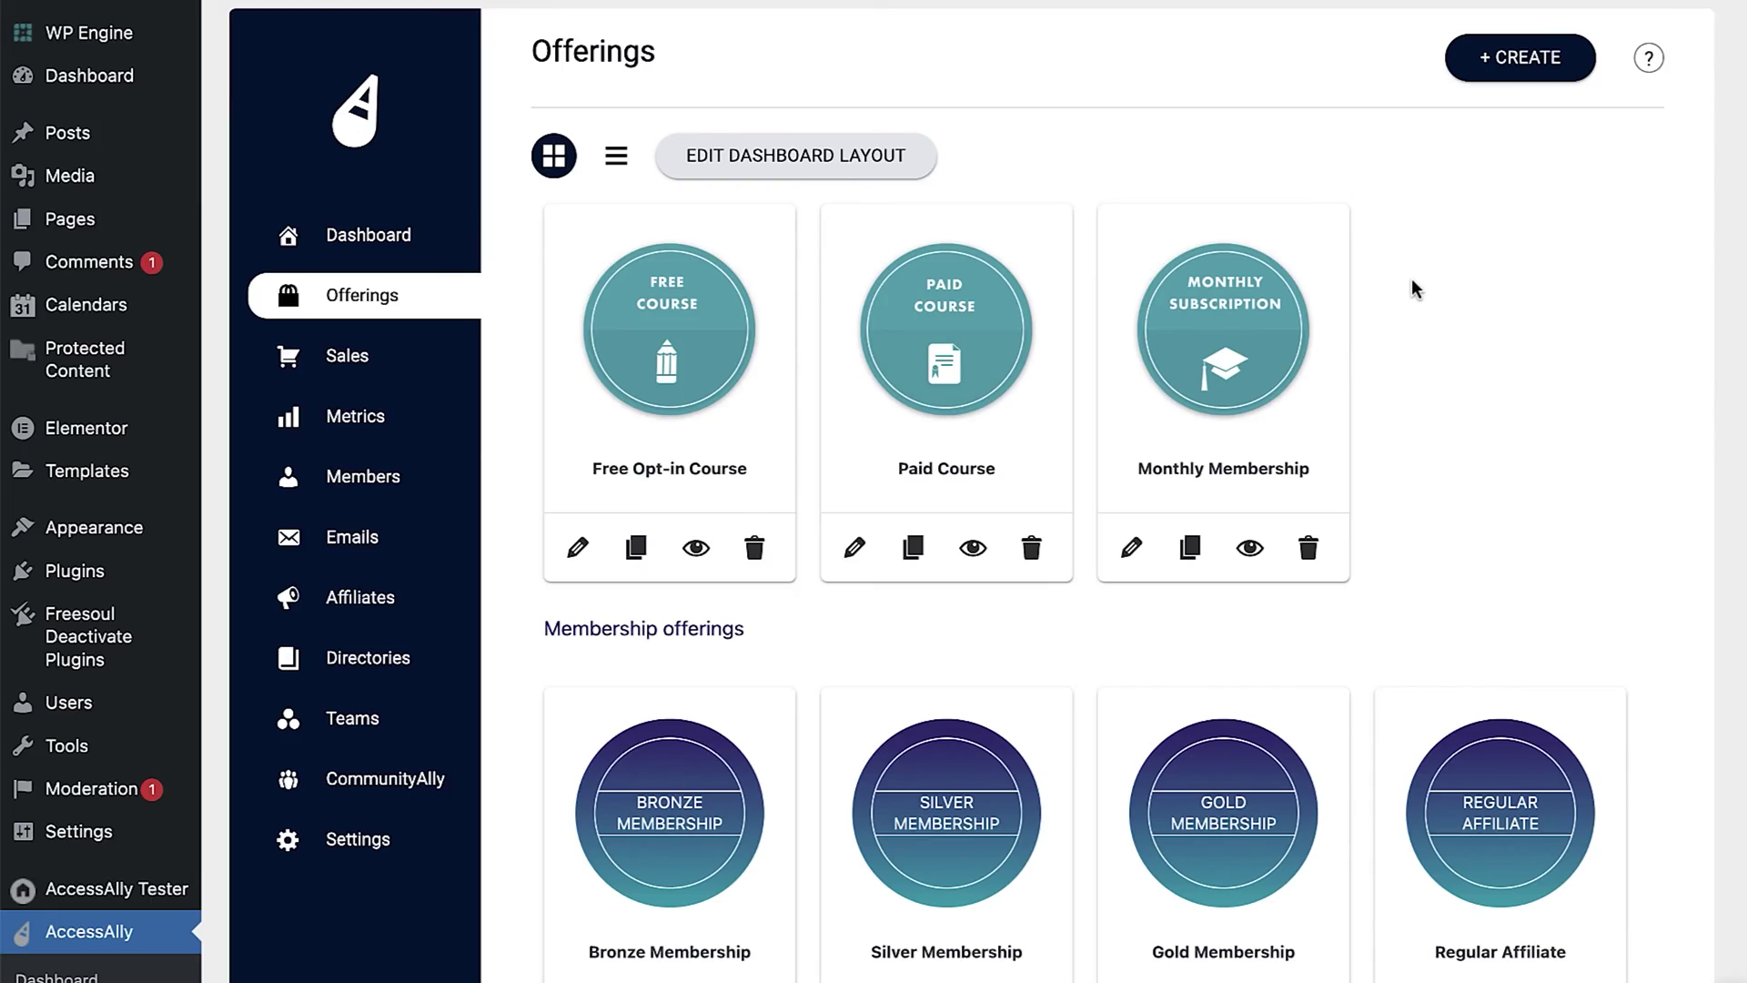
scroll(1411, 277, "down", 5)
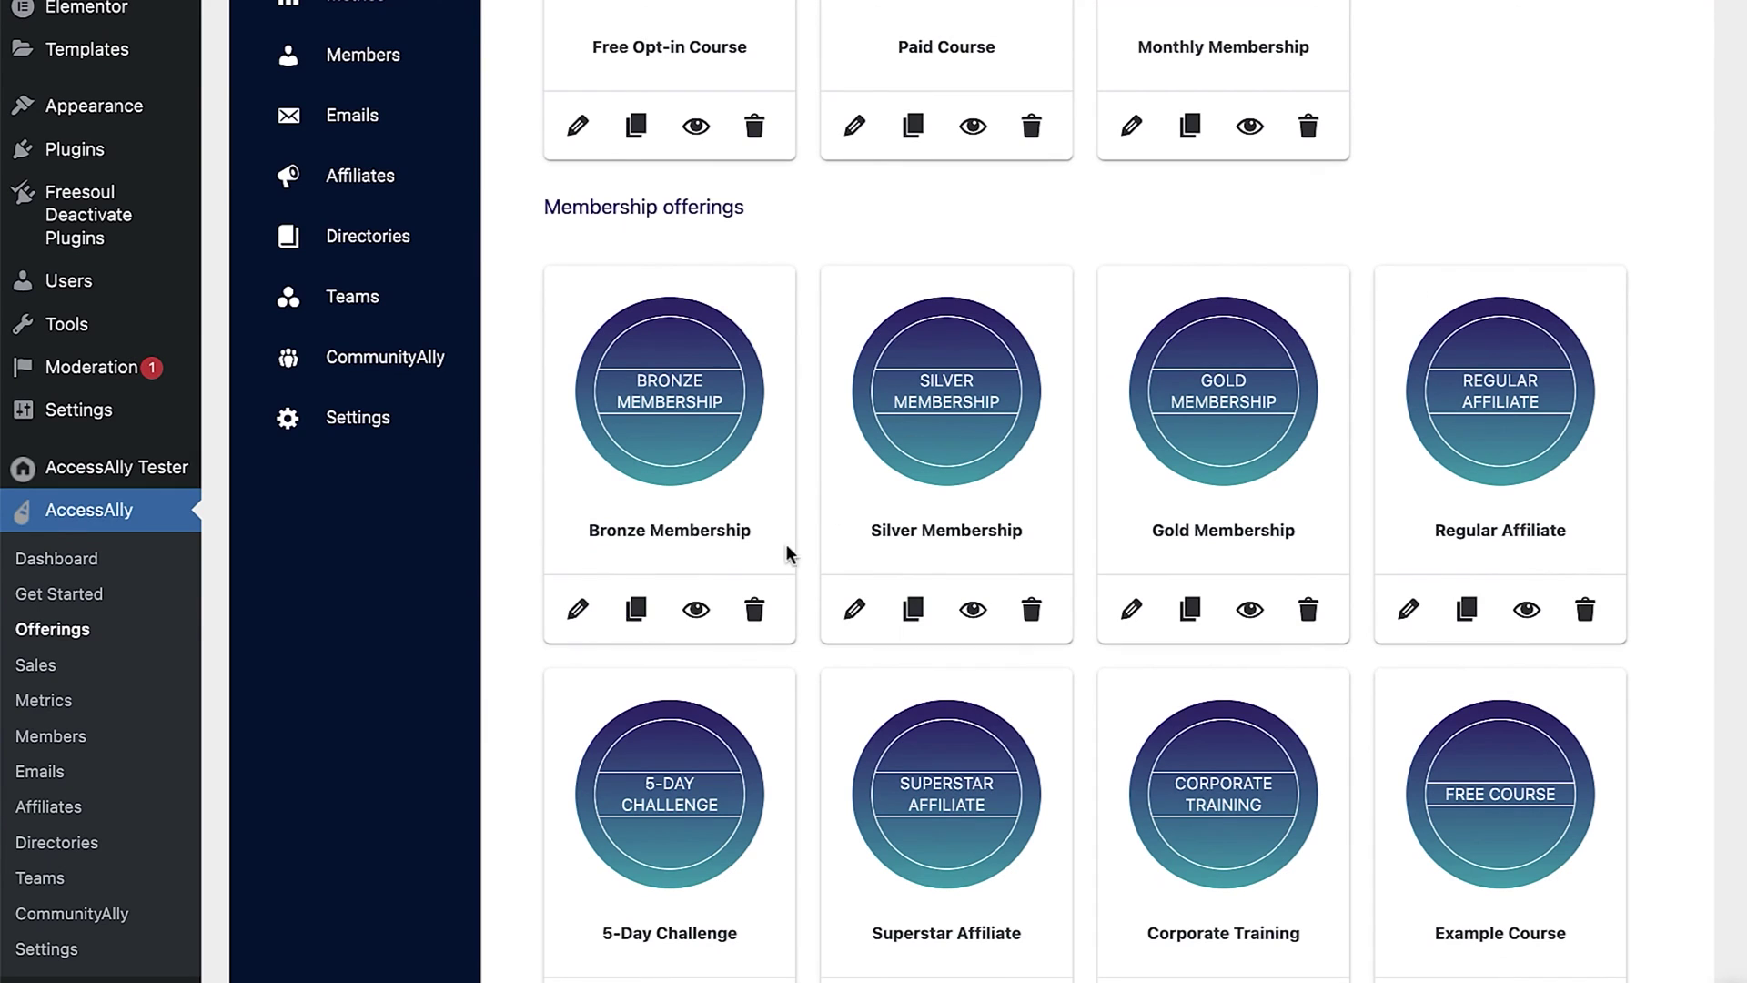
Step: In Bronze Membership's Forms, preview the discounted first-month and monthly subscription checkouts
left_click(589, 614)
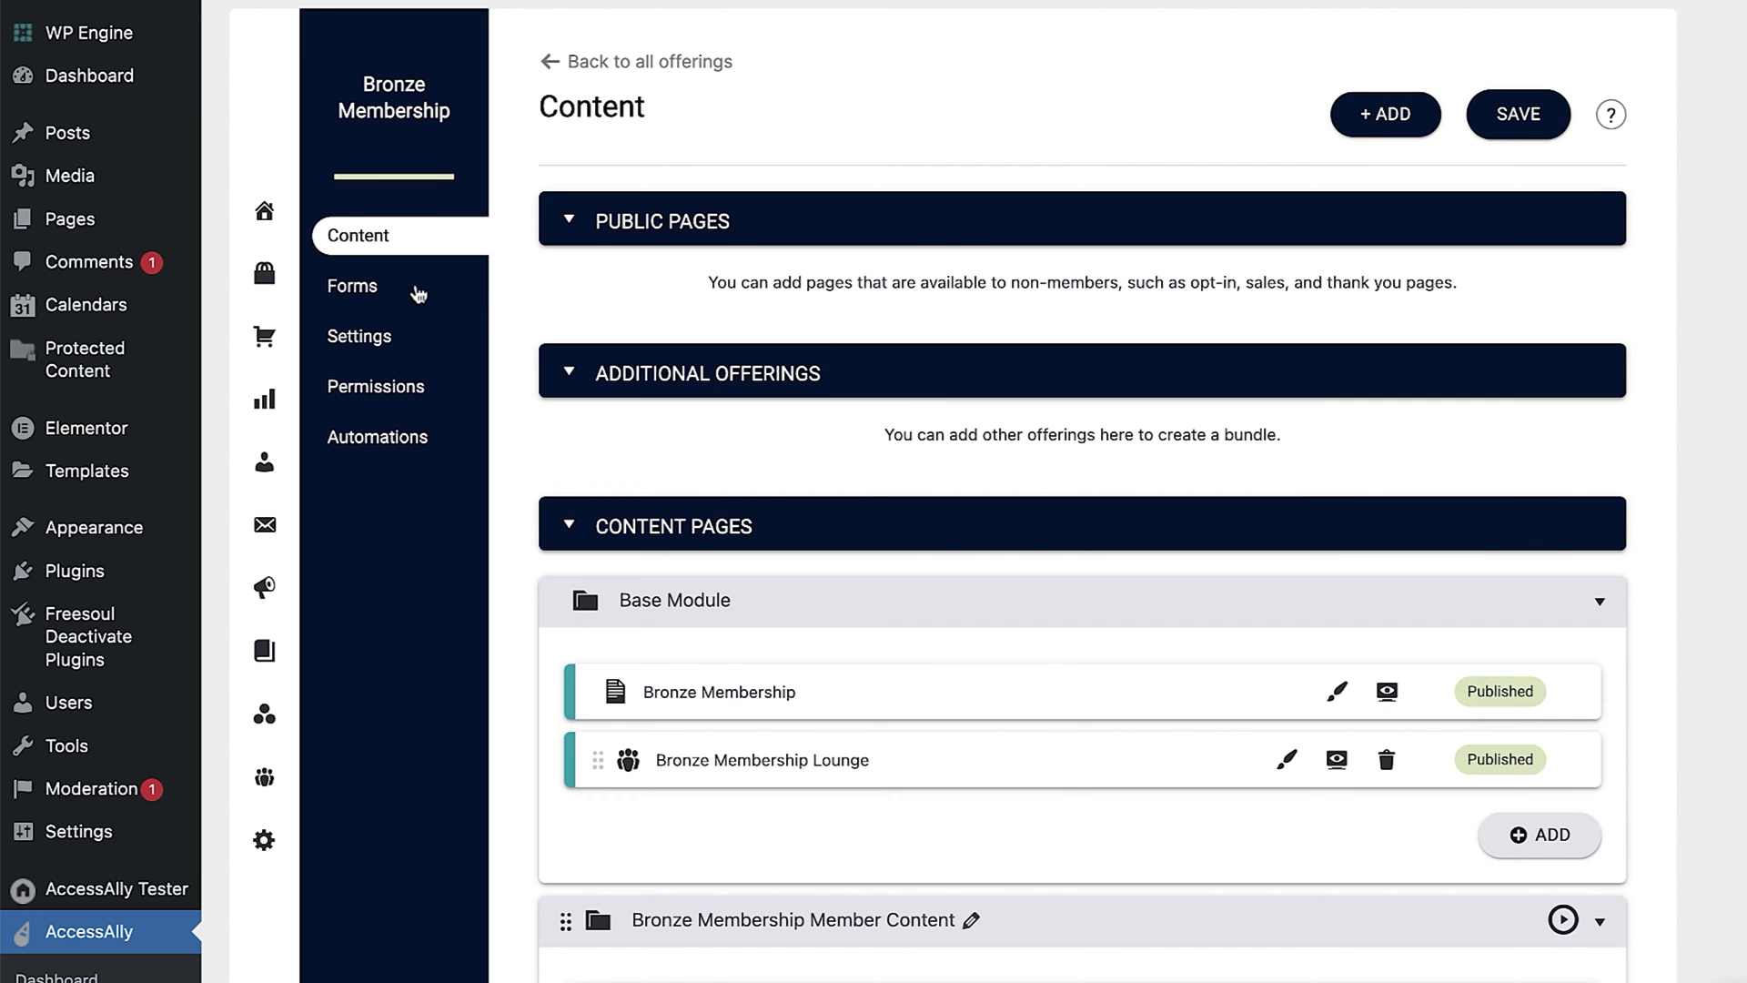
left_click(419, 293)
scroll(1198, 519, "down", 1)
left_click(1362, 466)
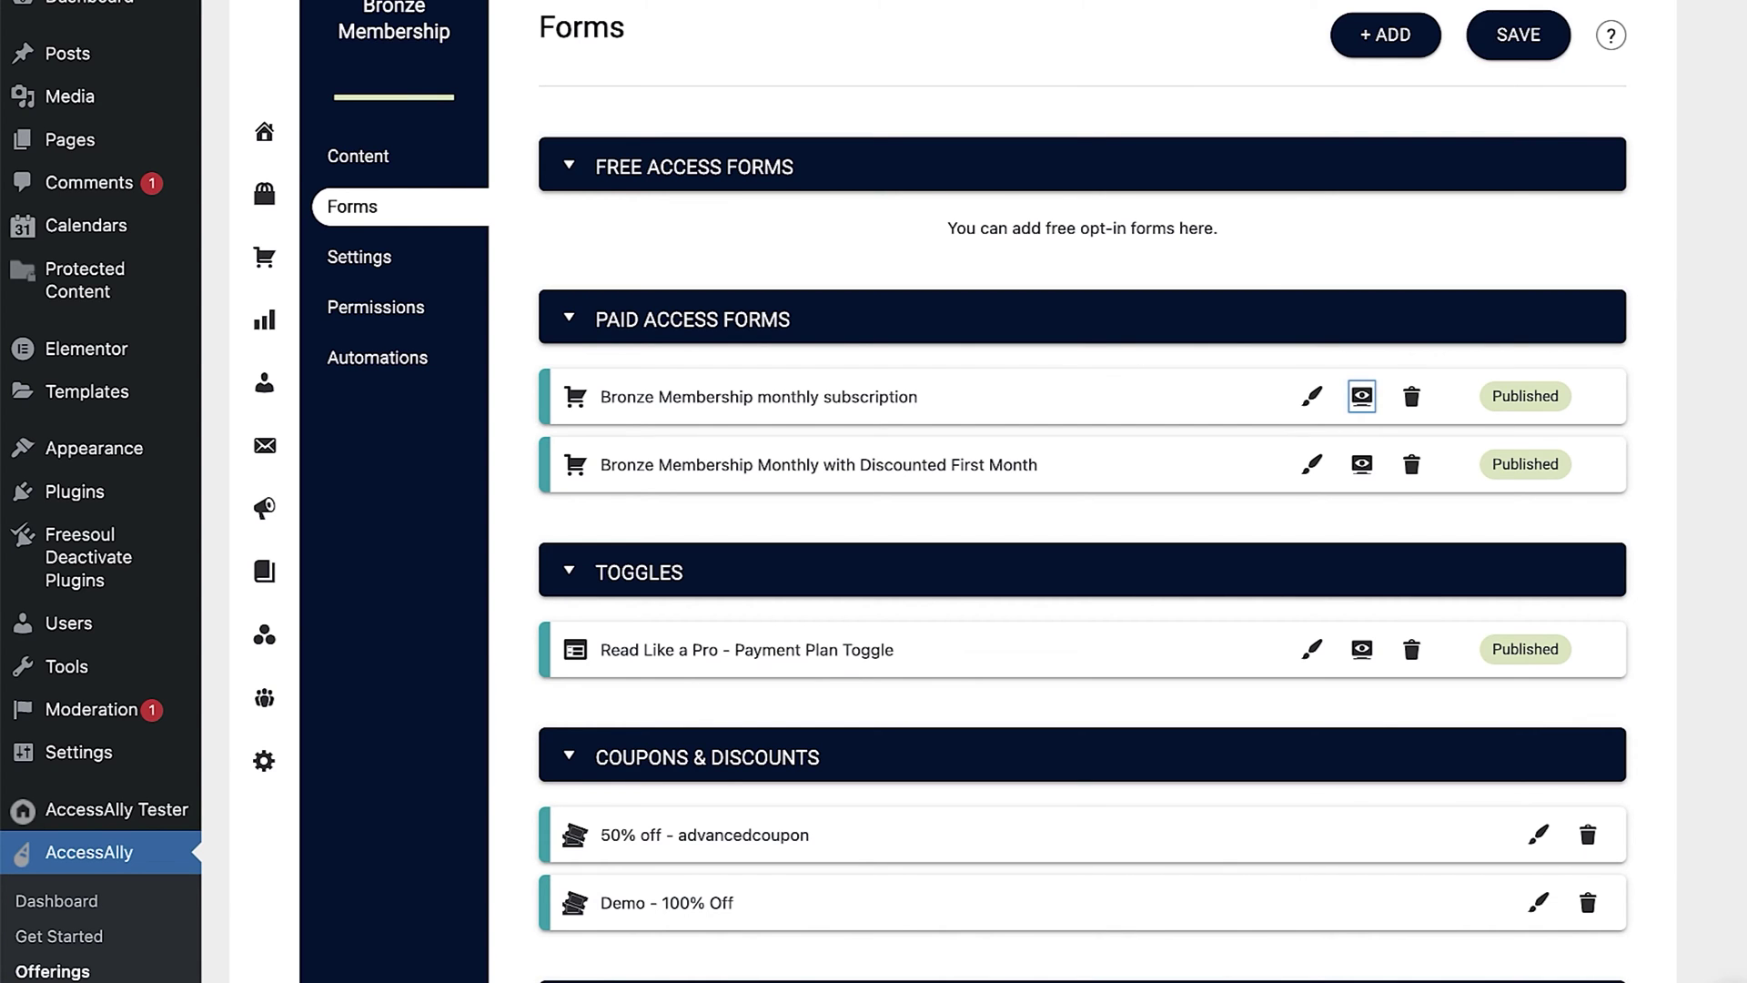
left_click(1362, 396)
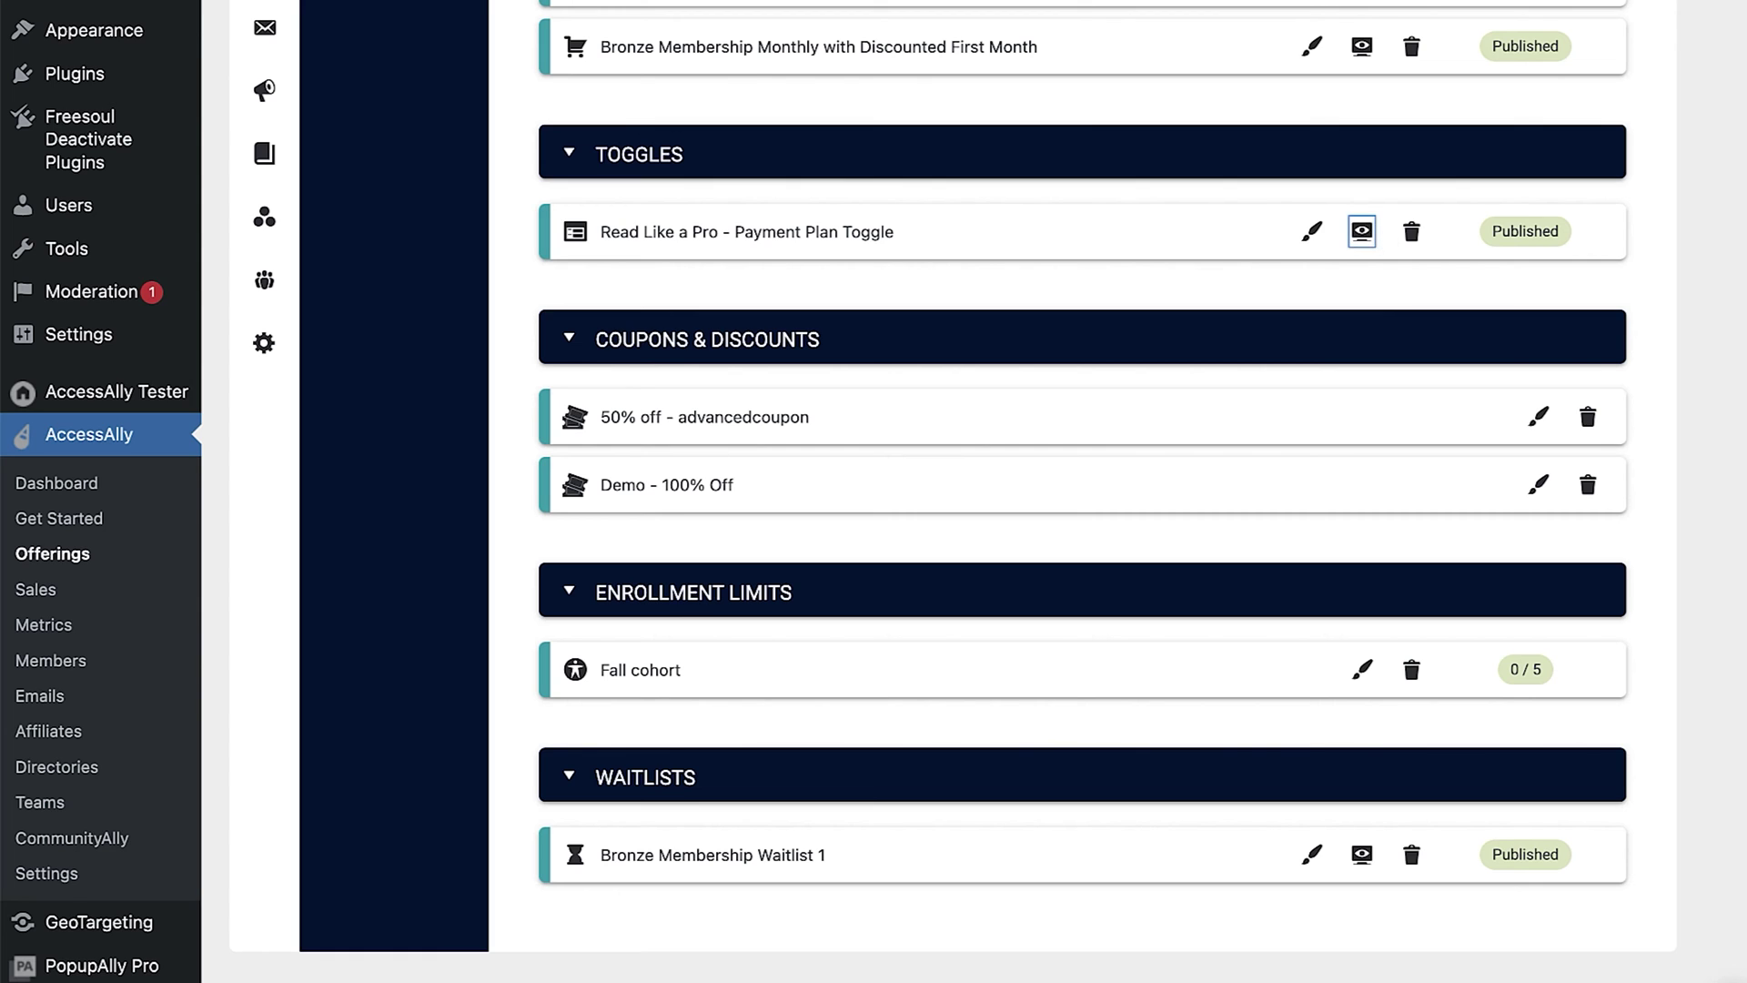
Step: Preview the Read Like a Pro checkout, switching it to 4-Pay and back to Full Pay
left_click(1362, 231)
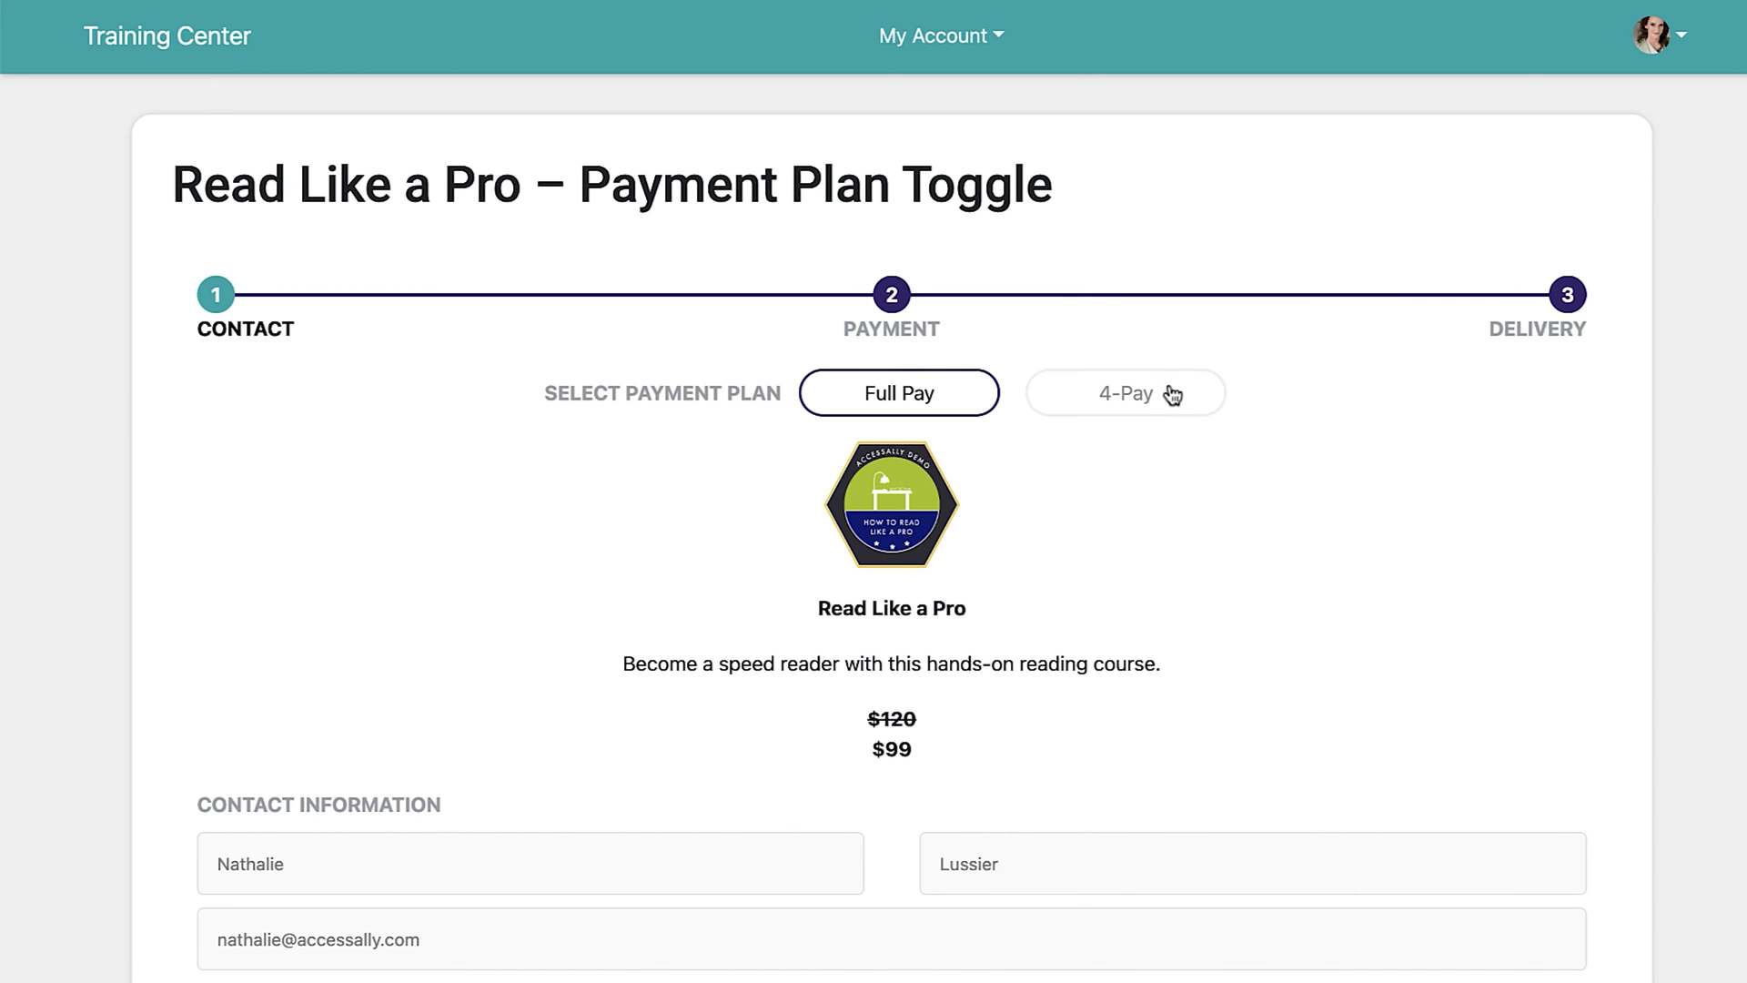
left_click(1163, 397)
scroll(1166, 394, "down", 2)
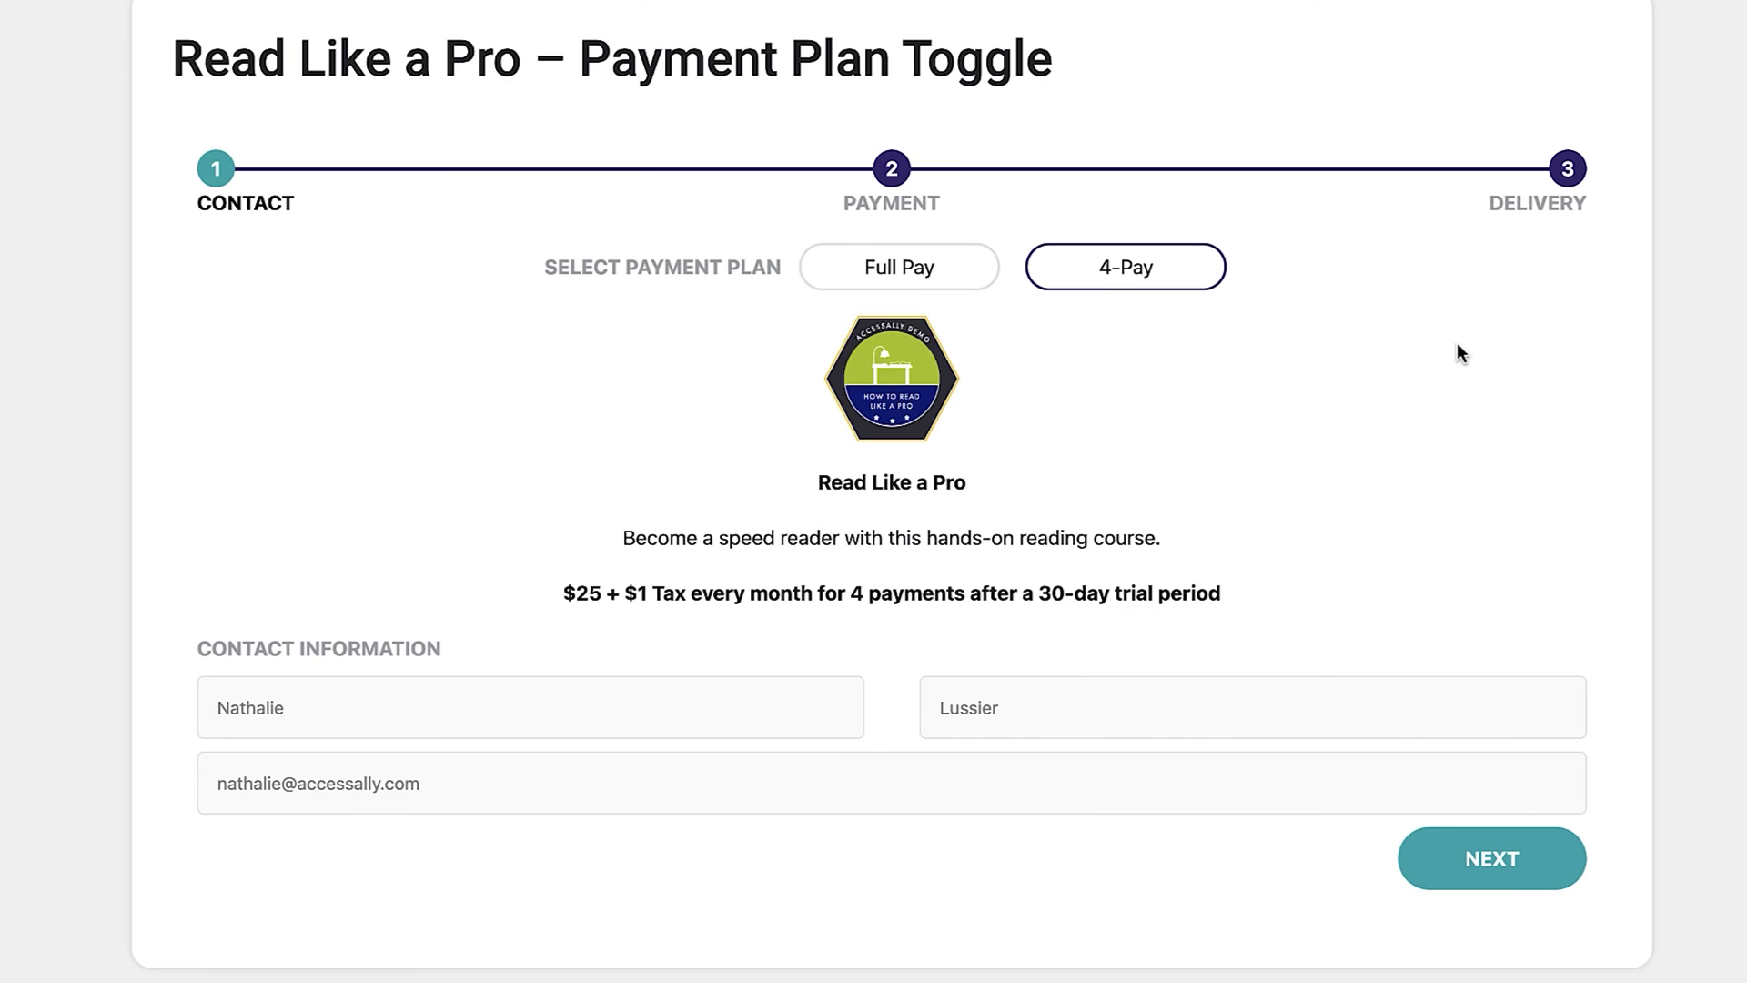
left_click(973, 268)
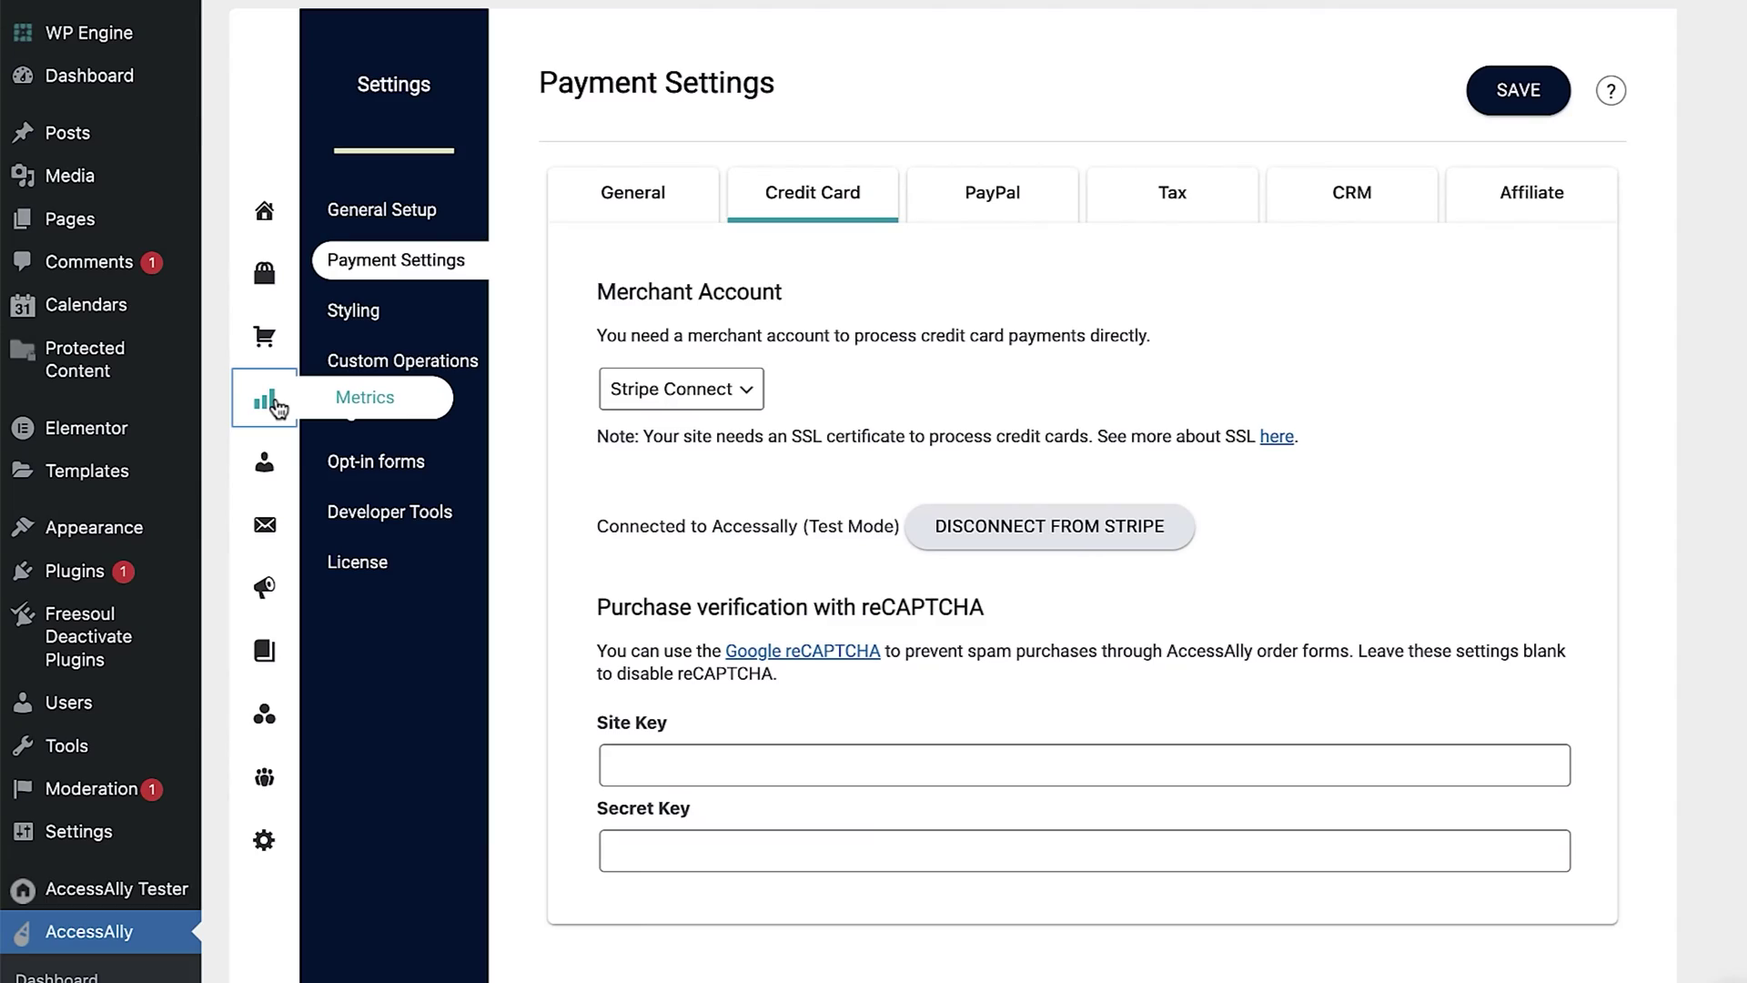
Step: Scroll through the Sales Metrics dashboard, then open the Sales Orders list
left_click(278, 407)
scroll(473, 383, "down", 6)
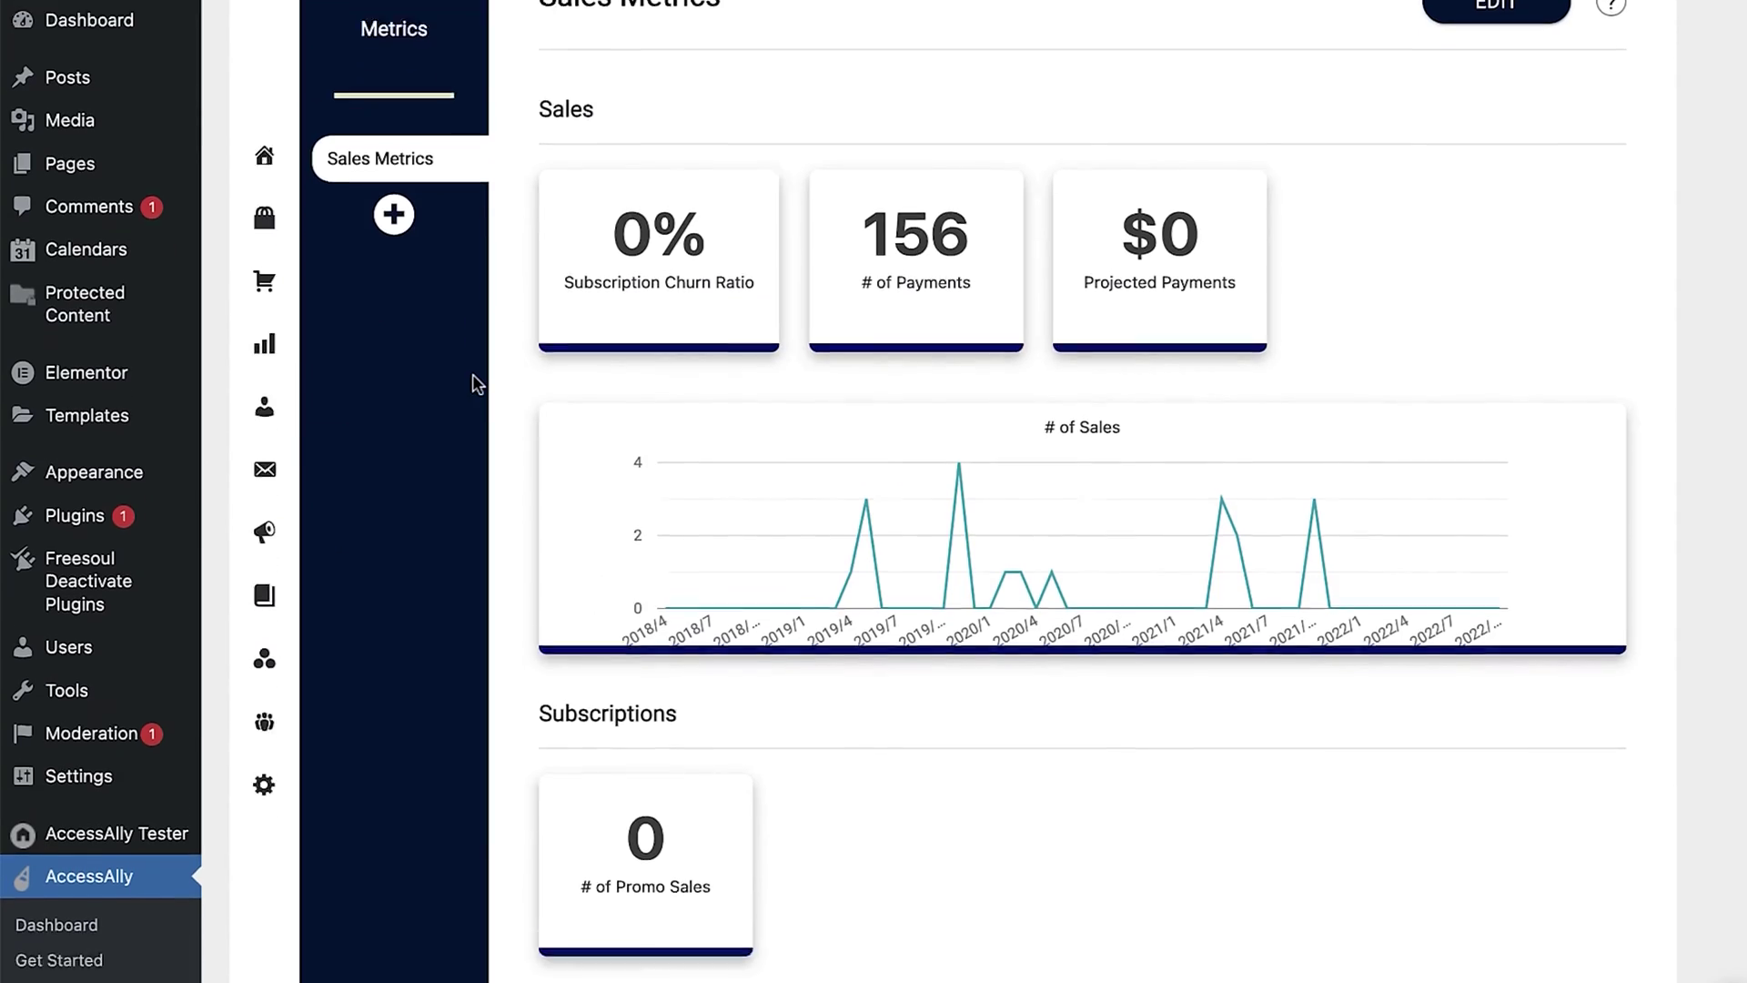
scroll(472, 383, "up", 6)
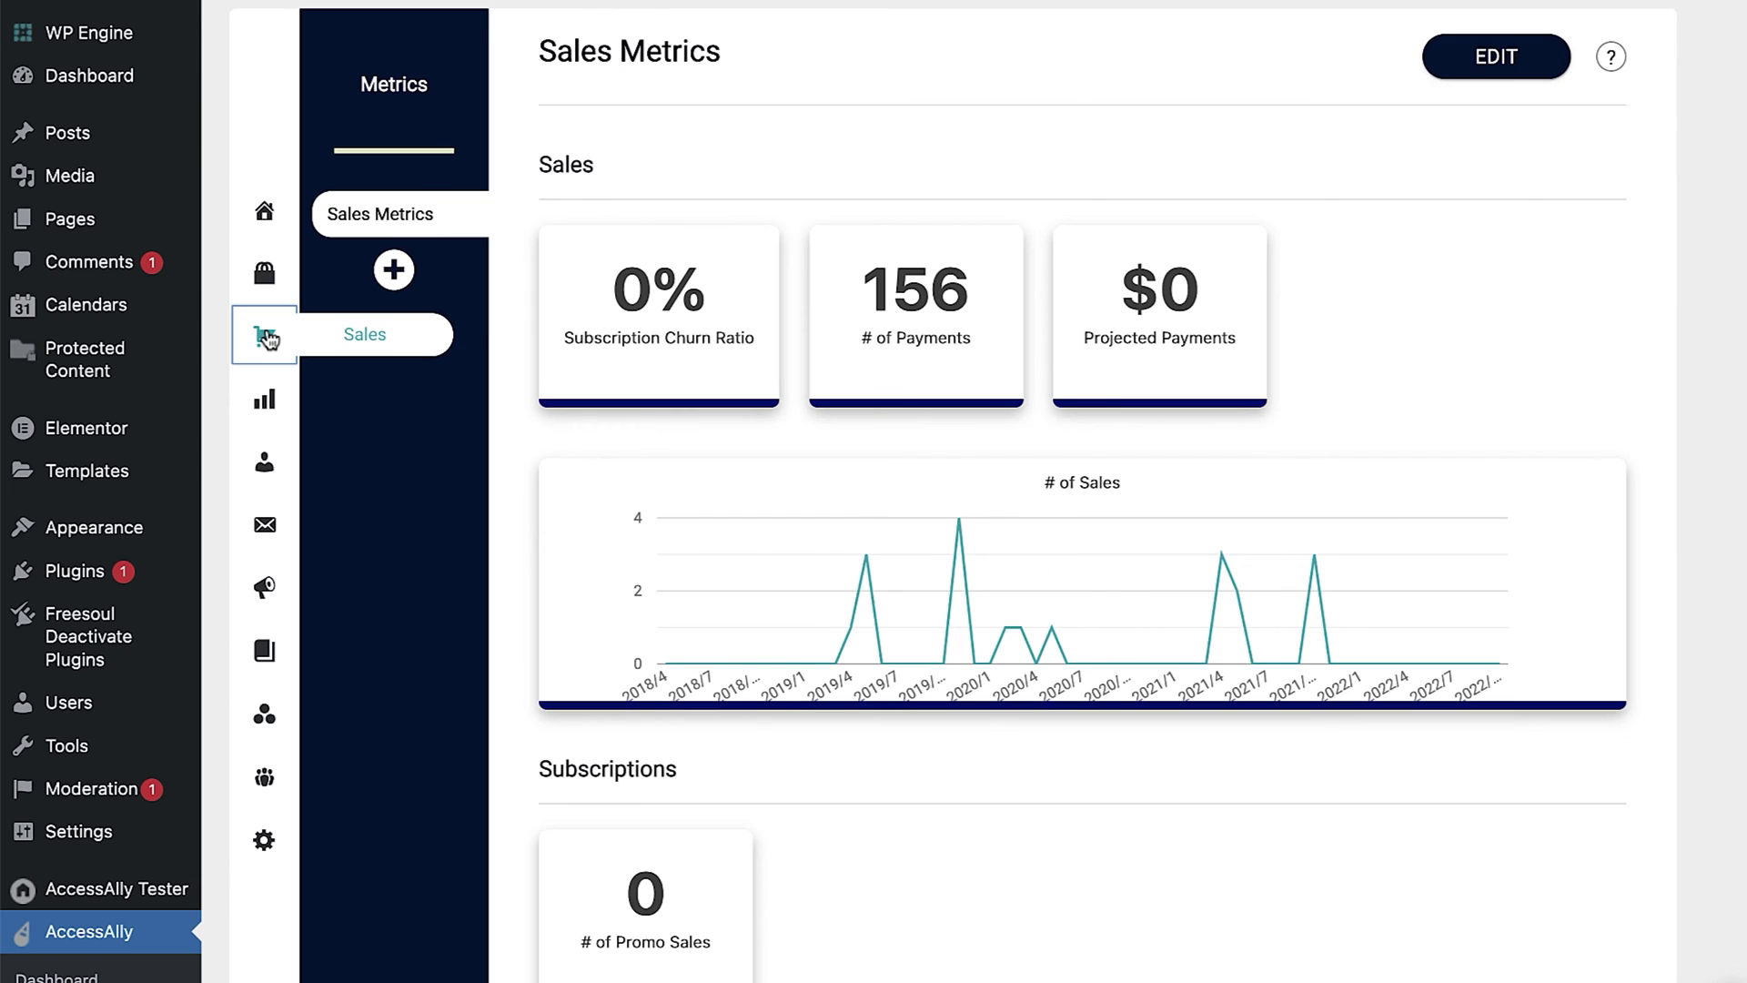
left_click(266, 337)
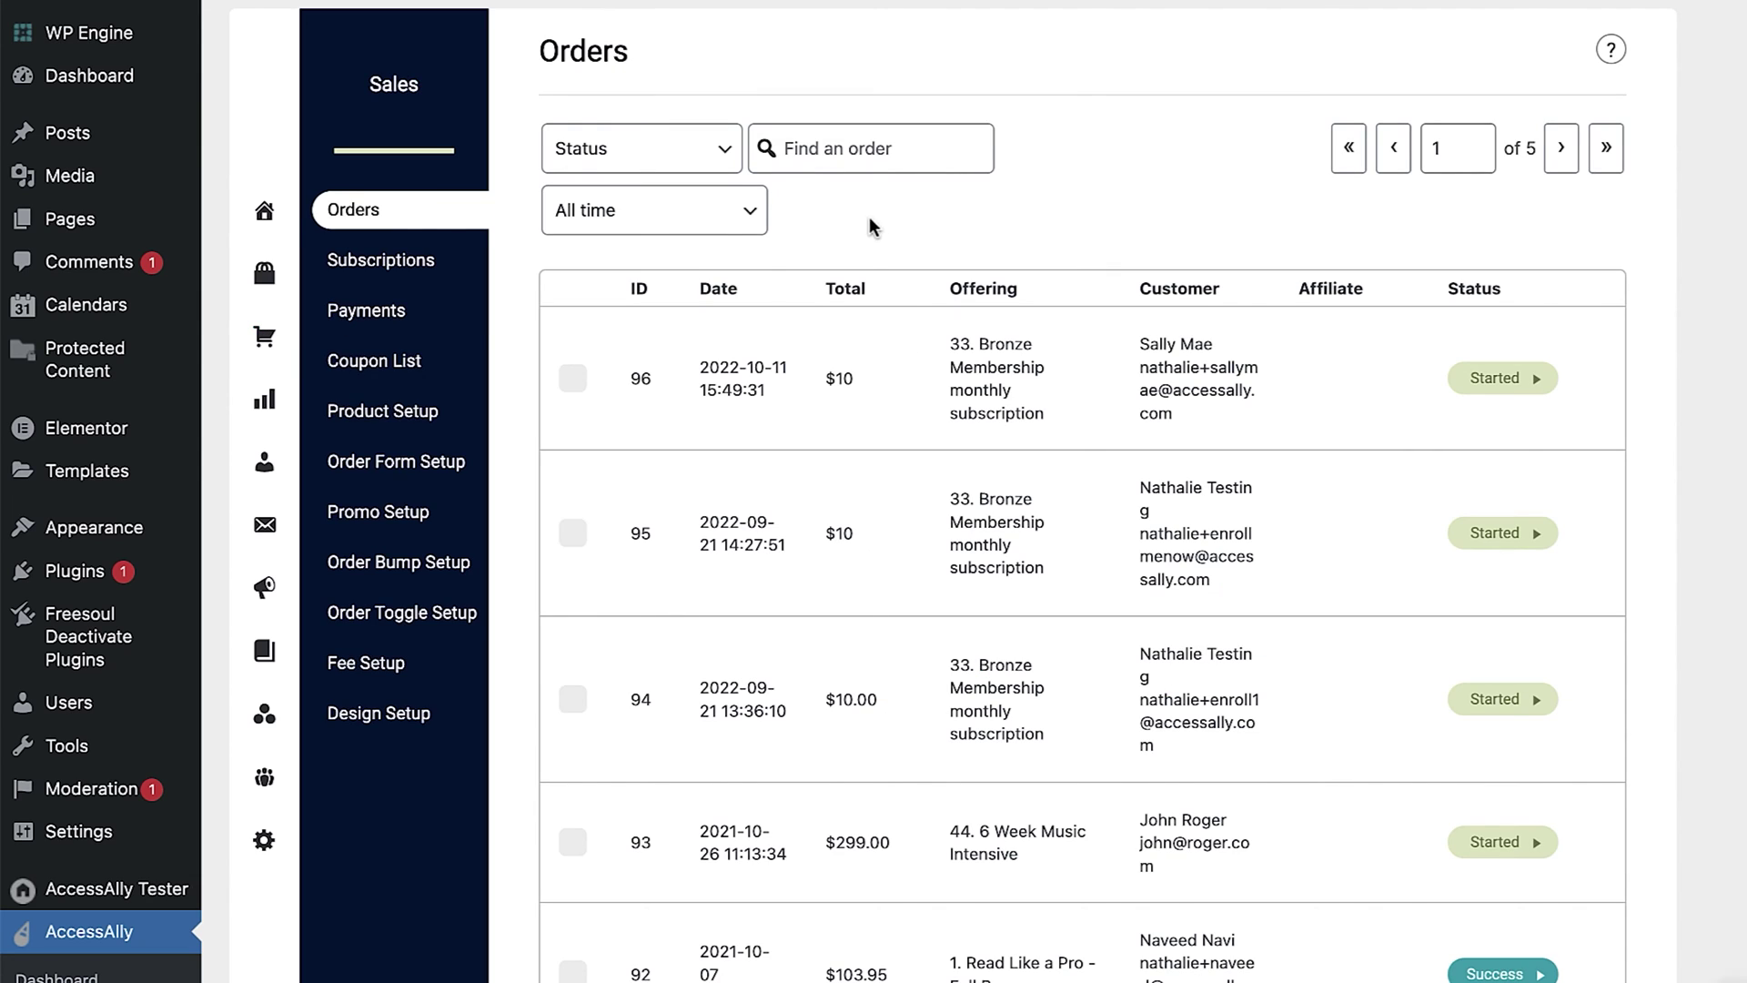